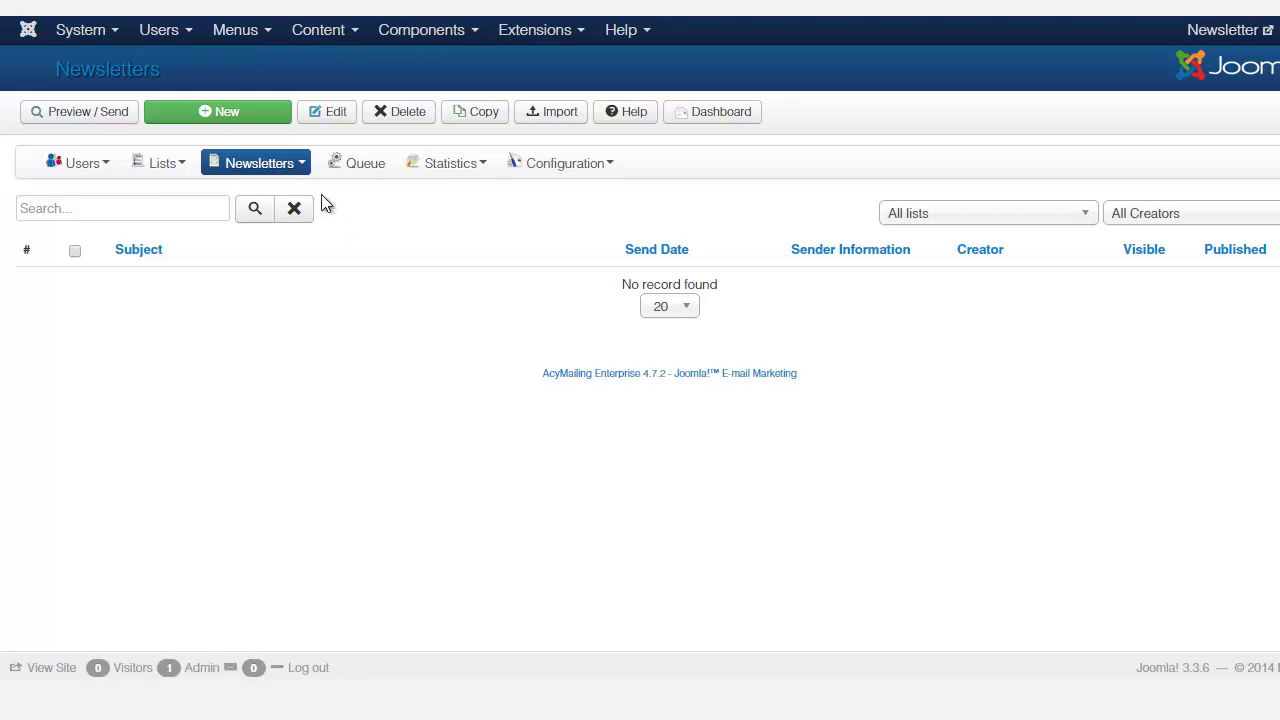
Create a new, blank AcyMailing newsletter from the Newsletters list.
mouse_move(295, 172)
click(227, 112)
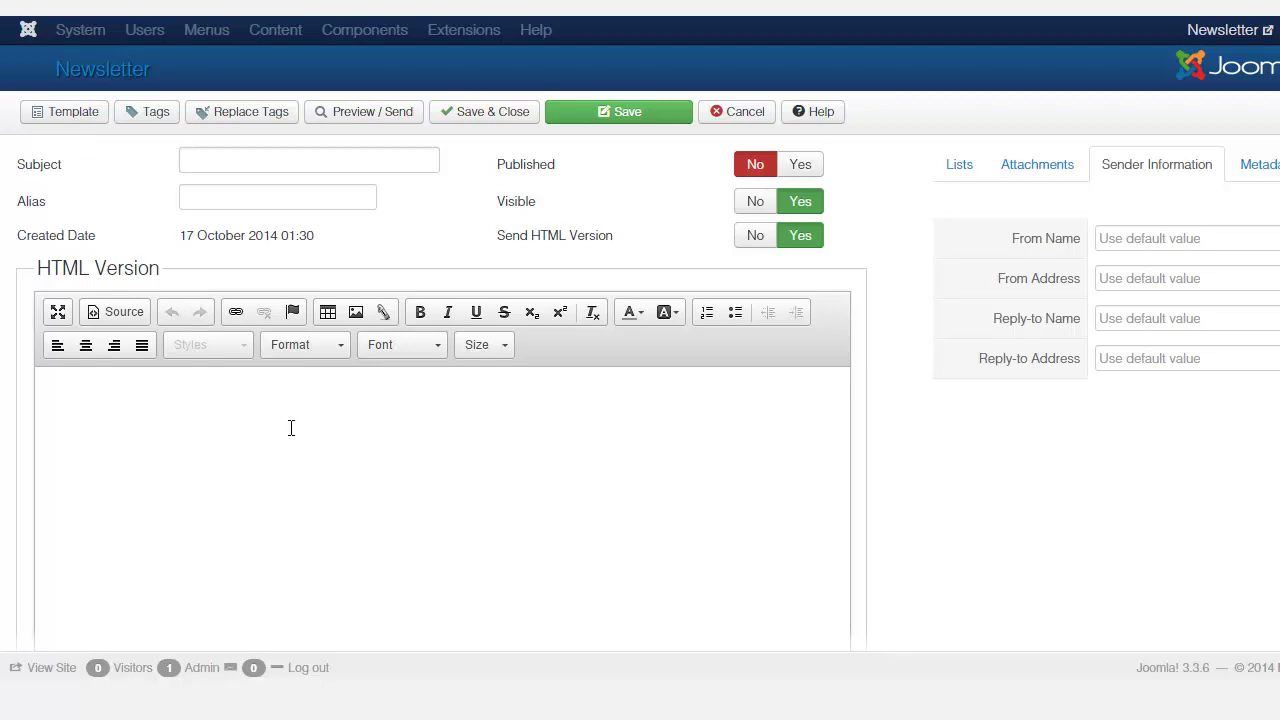
click(80, 116)
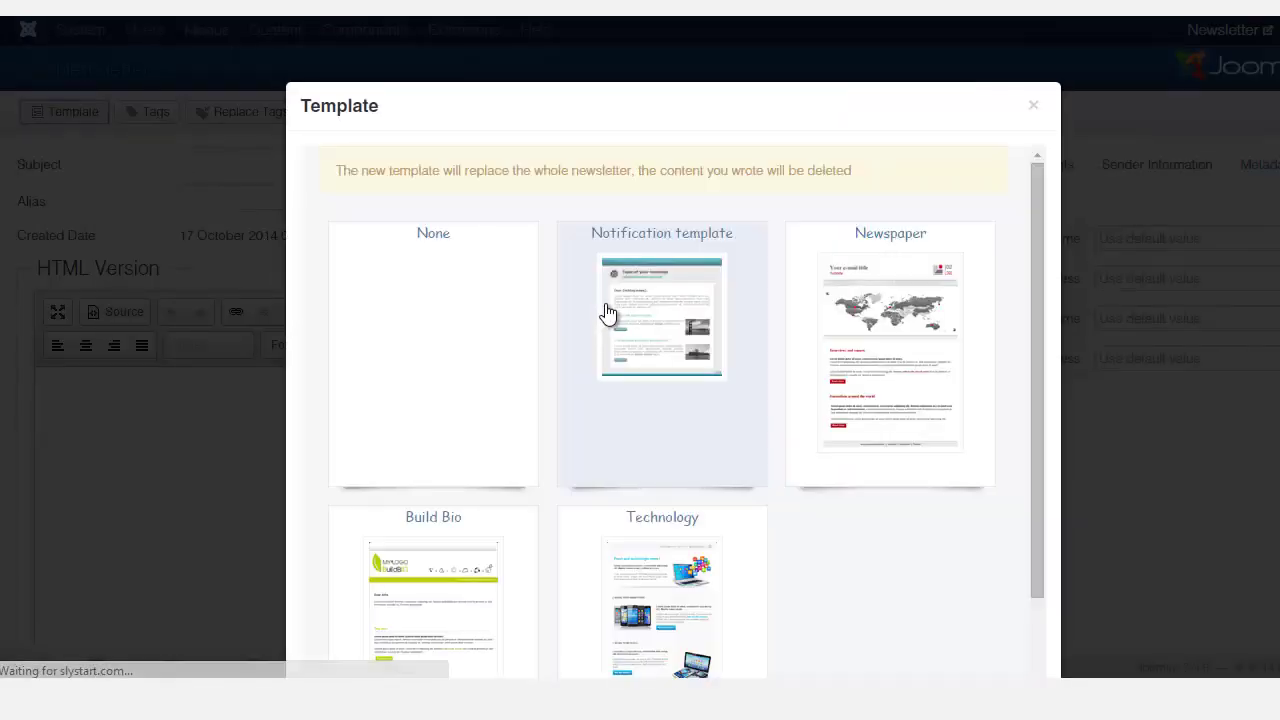
drag(1037, 289, 1039, 388)
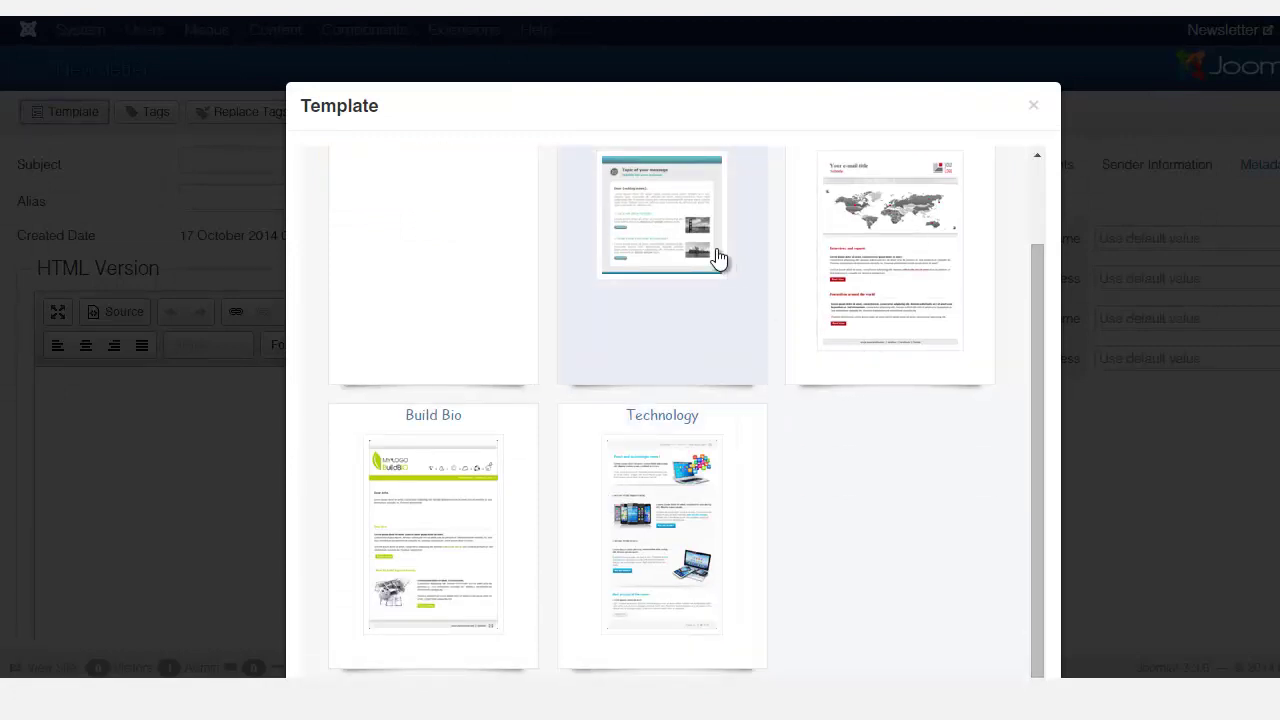
click(667, 236)
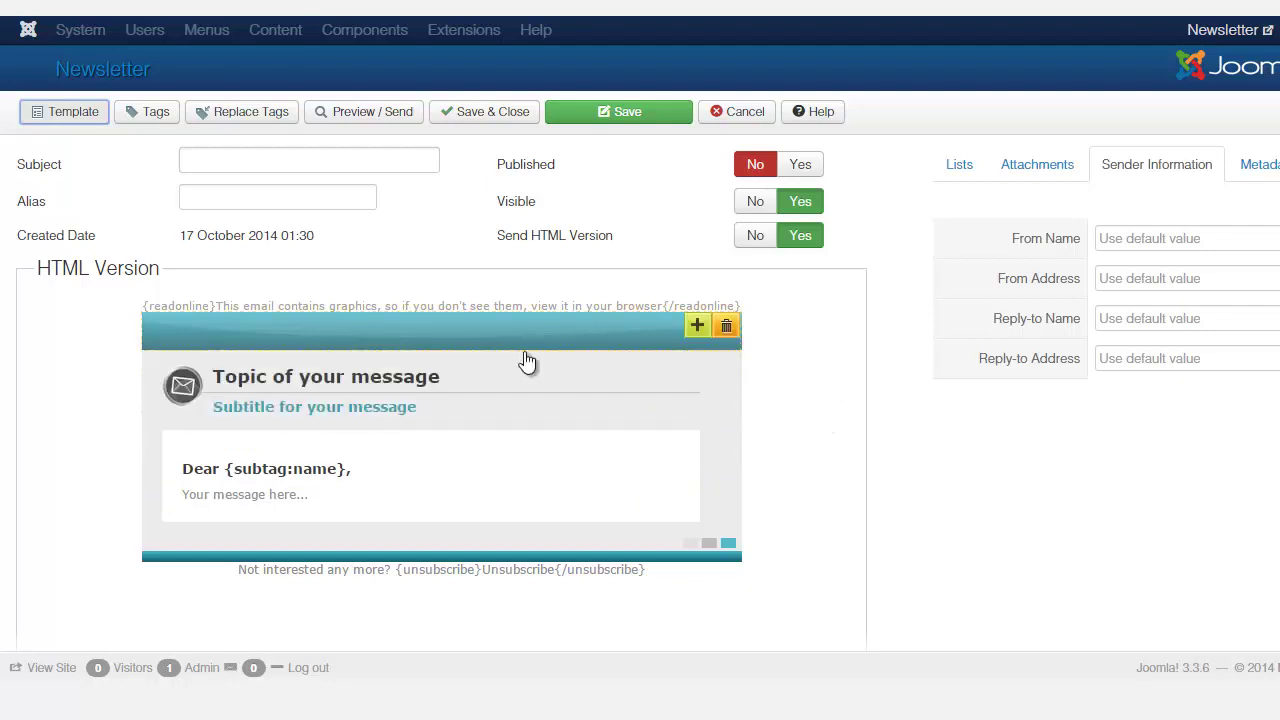
click(66, 112)
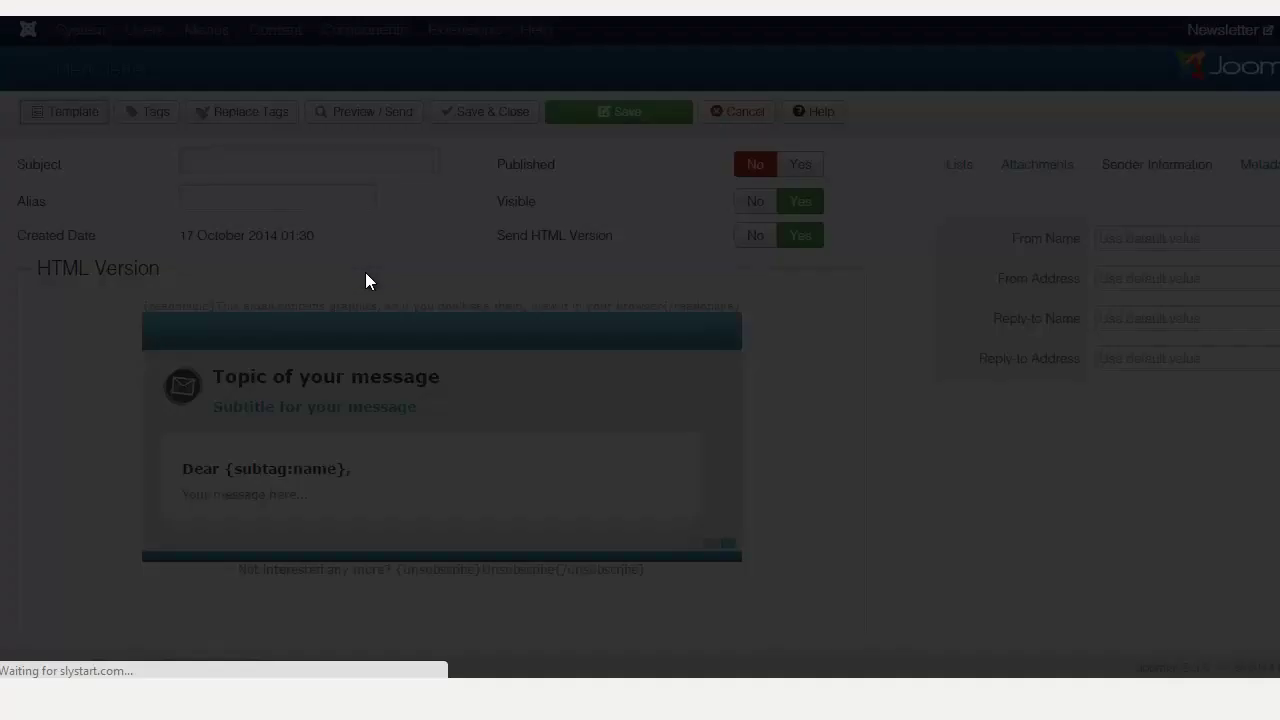
click(451, 316)
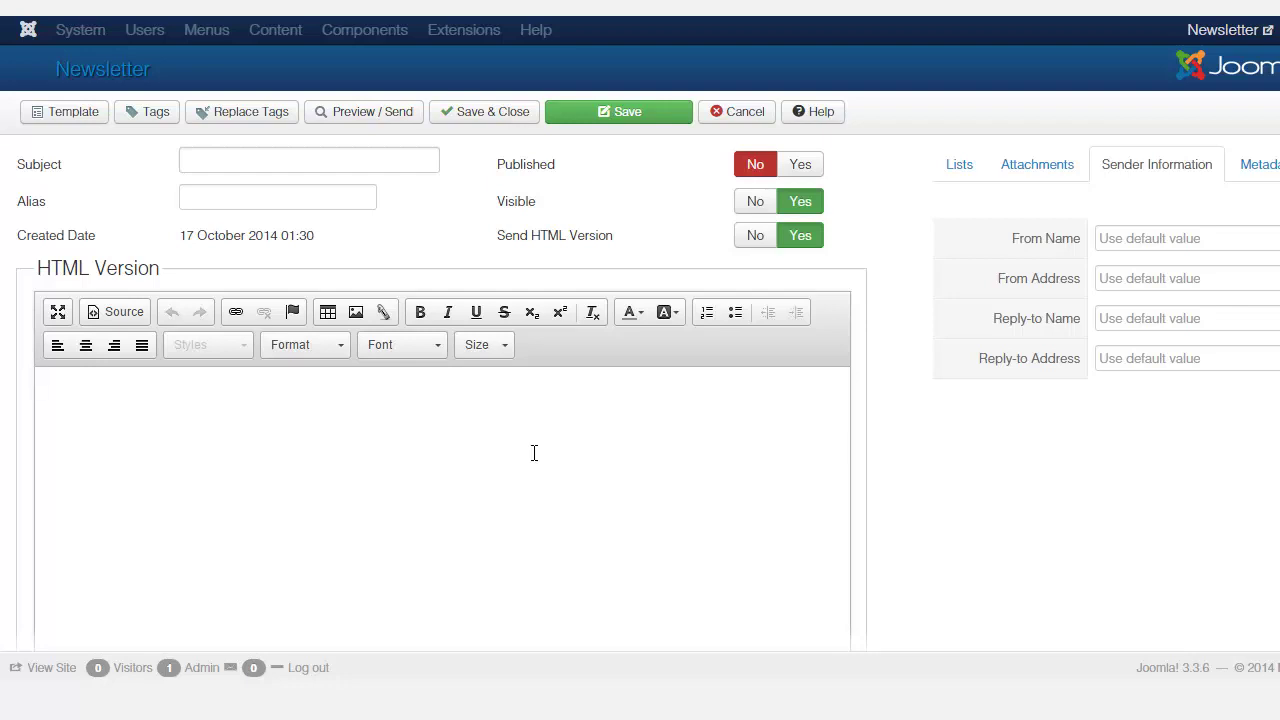
click(537, 452)
Enter the subject 'My First Newsletter' and set Published to Yes.
scroll(306, 229, down, 1)
scroll(306, 229, up, 1)
click(243, 463)
click(237, 159)
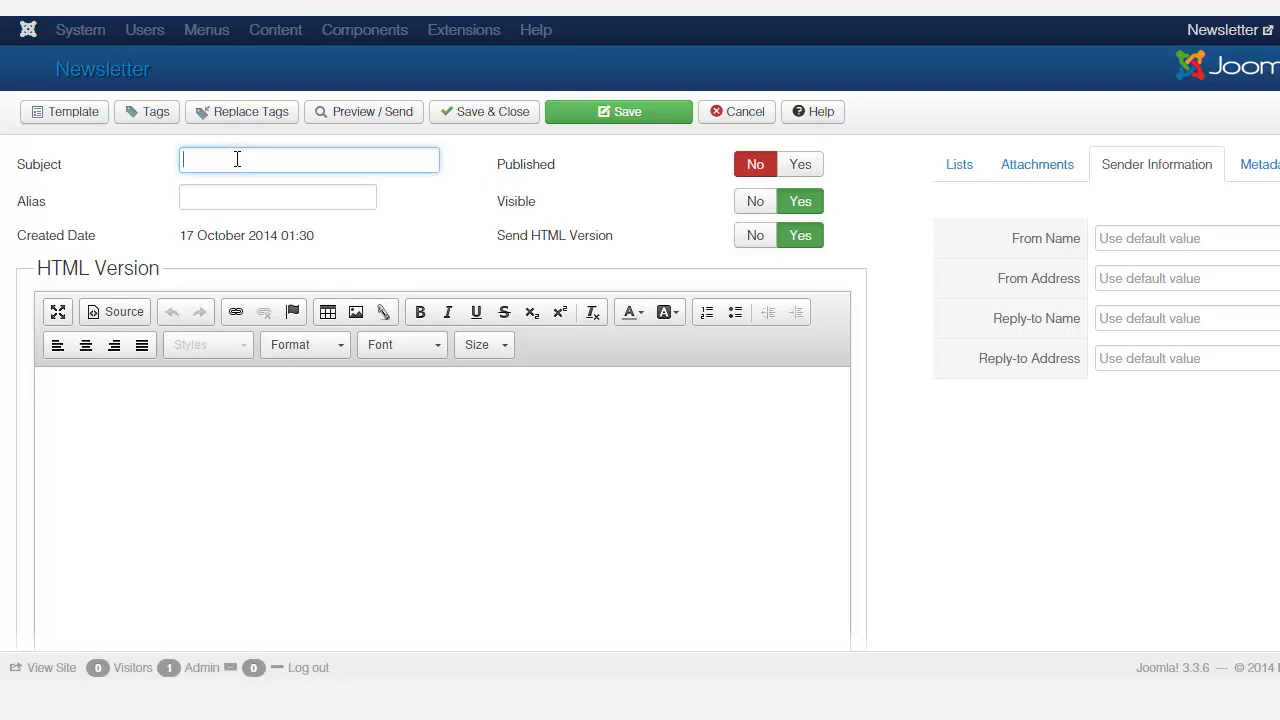
text(My First Newsletter)
click(806, 172)
Write 'Hello', 'This is my first newsletter.' and a 'Thanks,' sign-off with the sender's name.
click(449, 512)
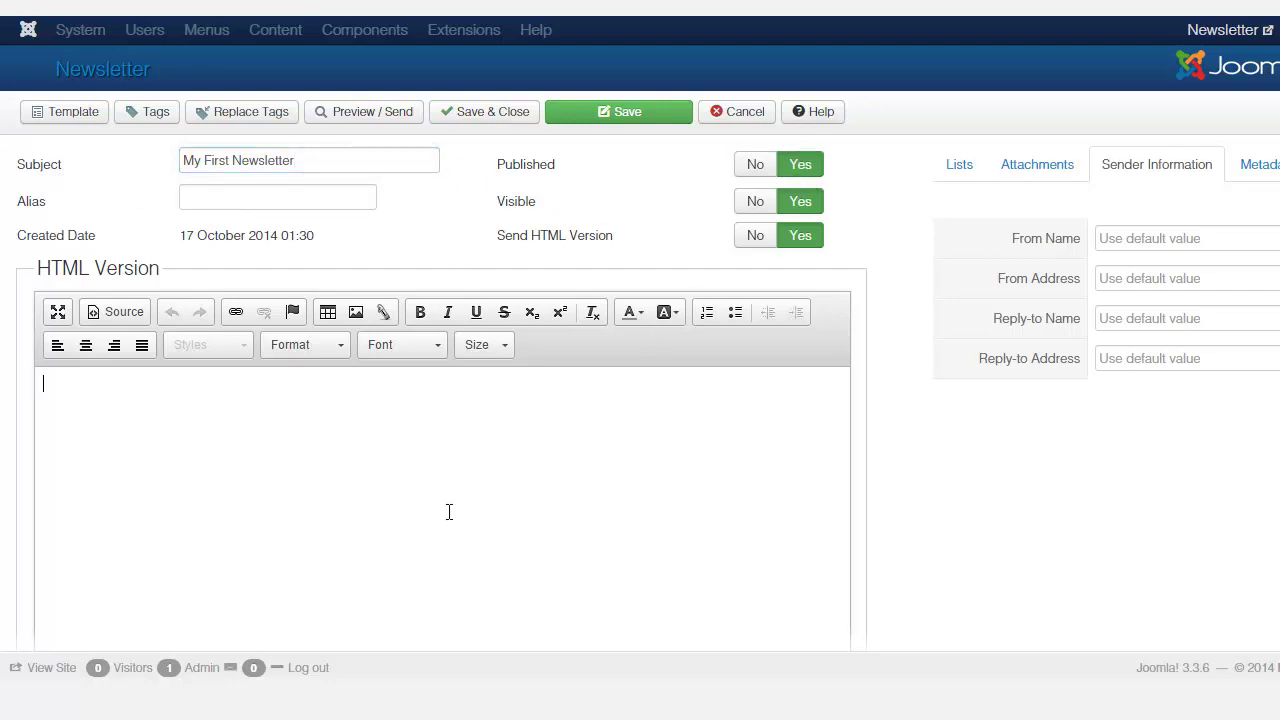
text(Hello  )
text(This is my first)
text( newsletter.)
key(shift+Return)
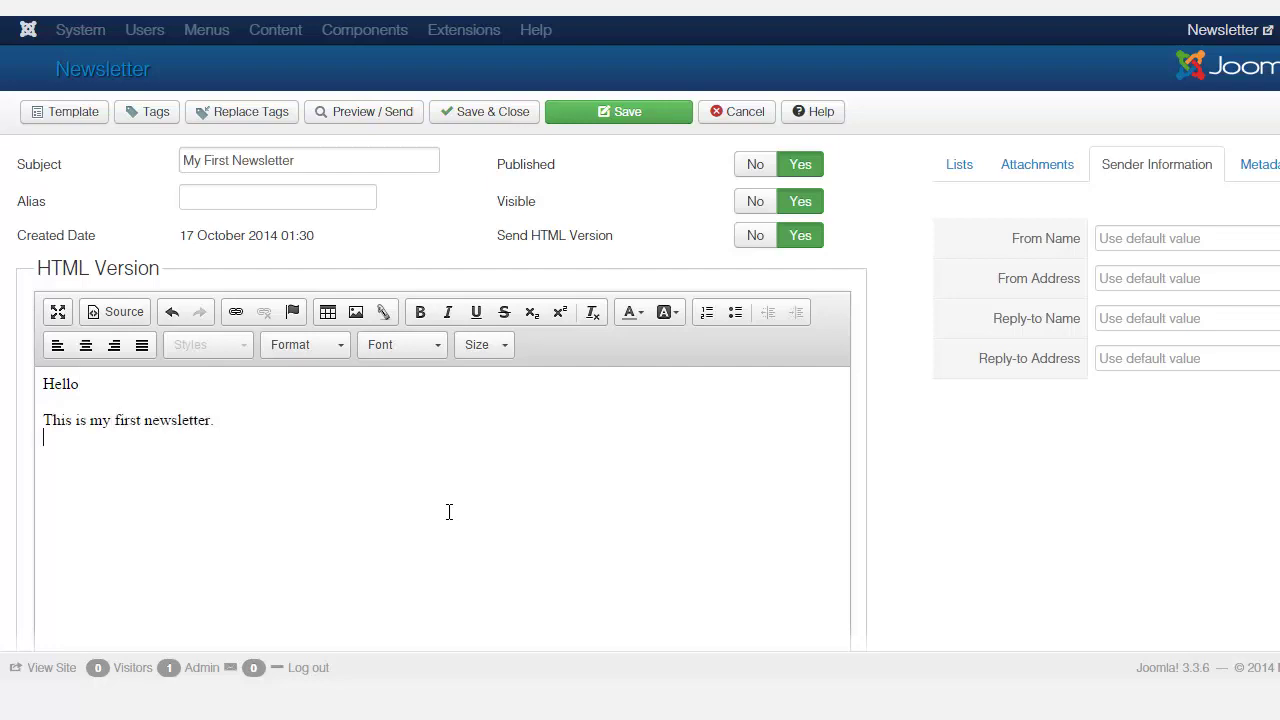
text(Thanks,)
key(Return)
text(Mathew)
click(154, 380)
Insert the Subscriber tab's name tag after Hello, followed by a comma.
click(136, 118)
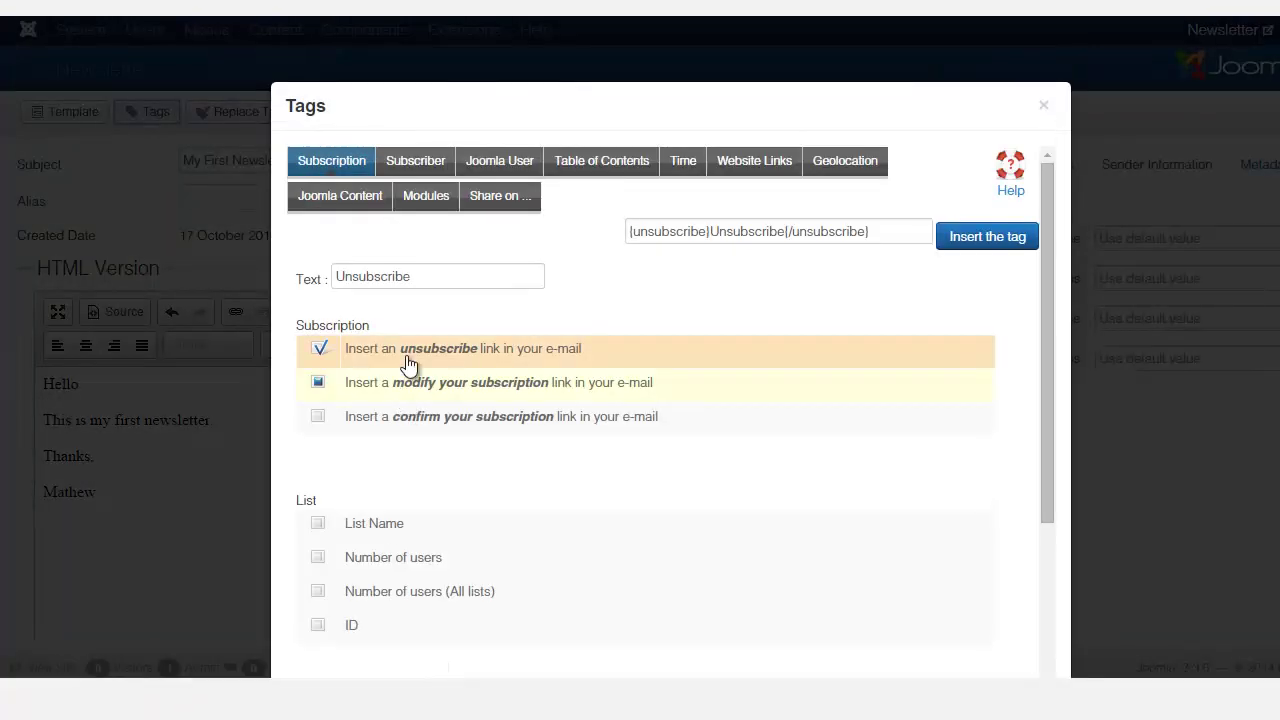
click(416, 166)
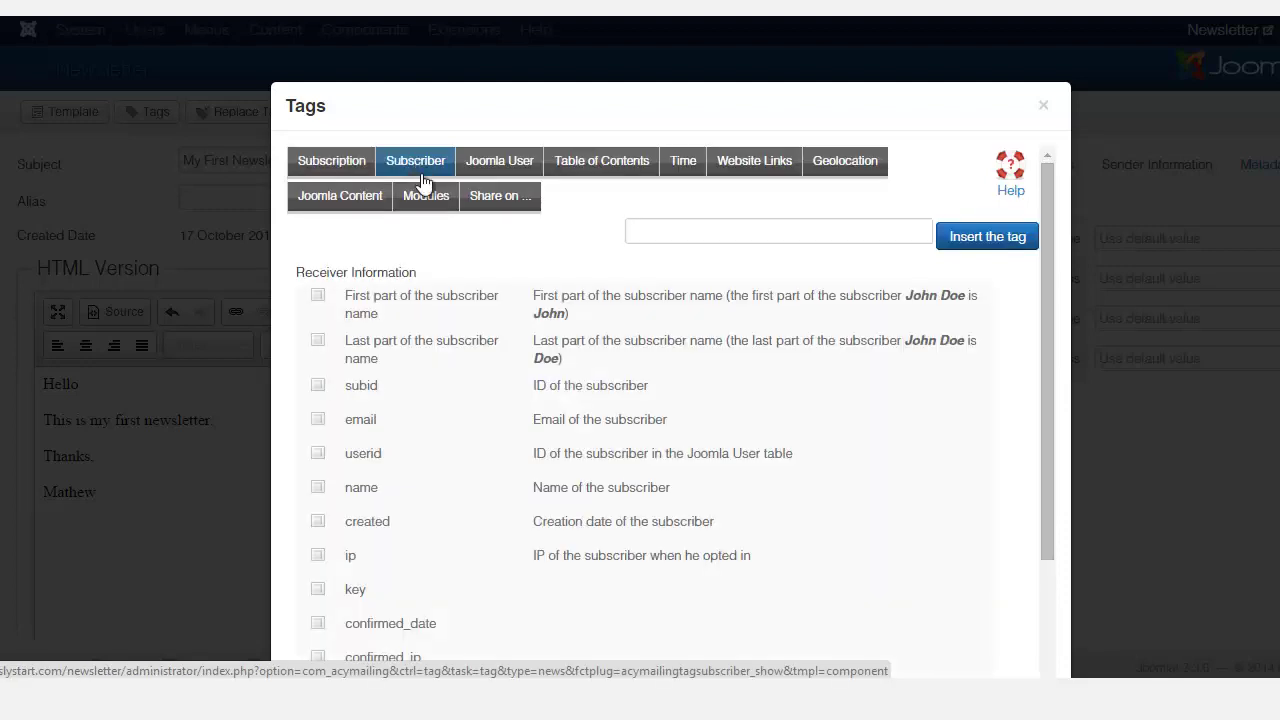
click(318, 490)
click(318, 490)
click(318, 296)
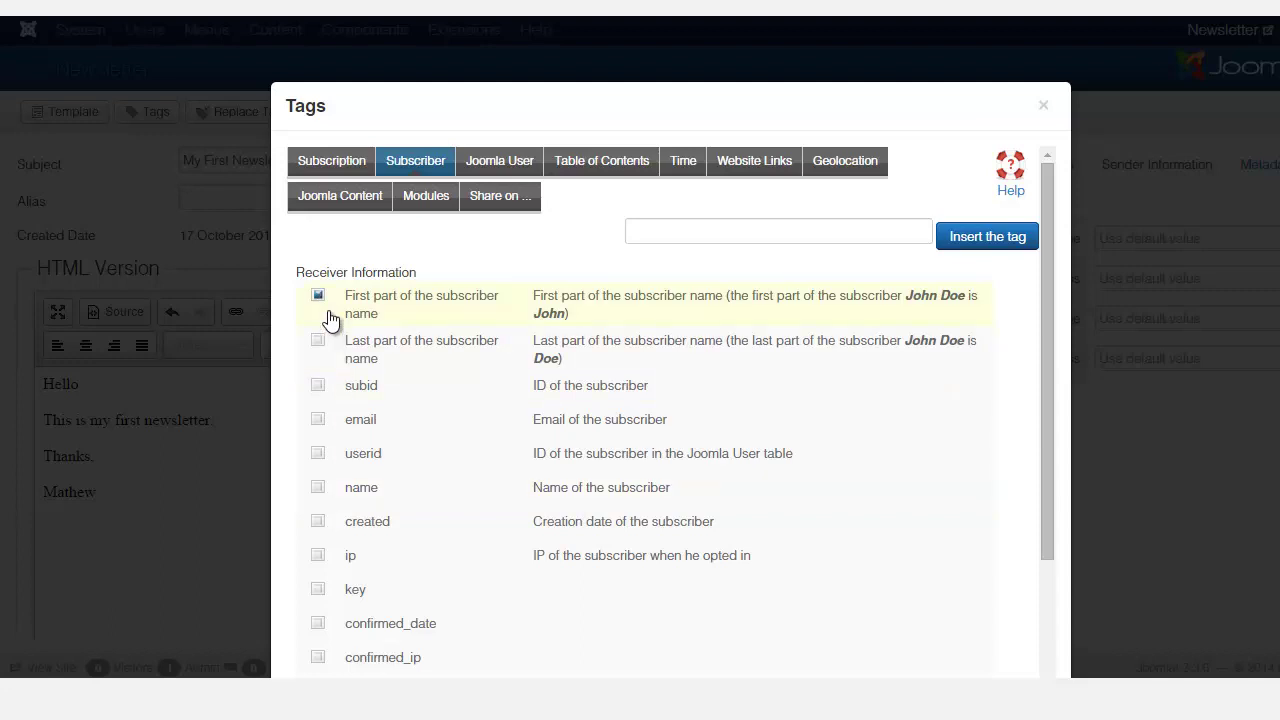
click(345, 385)
click(318, 488)
double_click(319, 488)
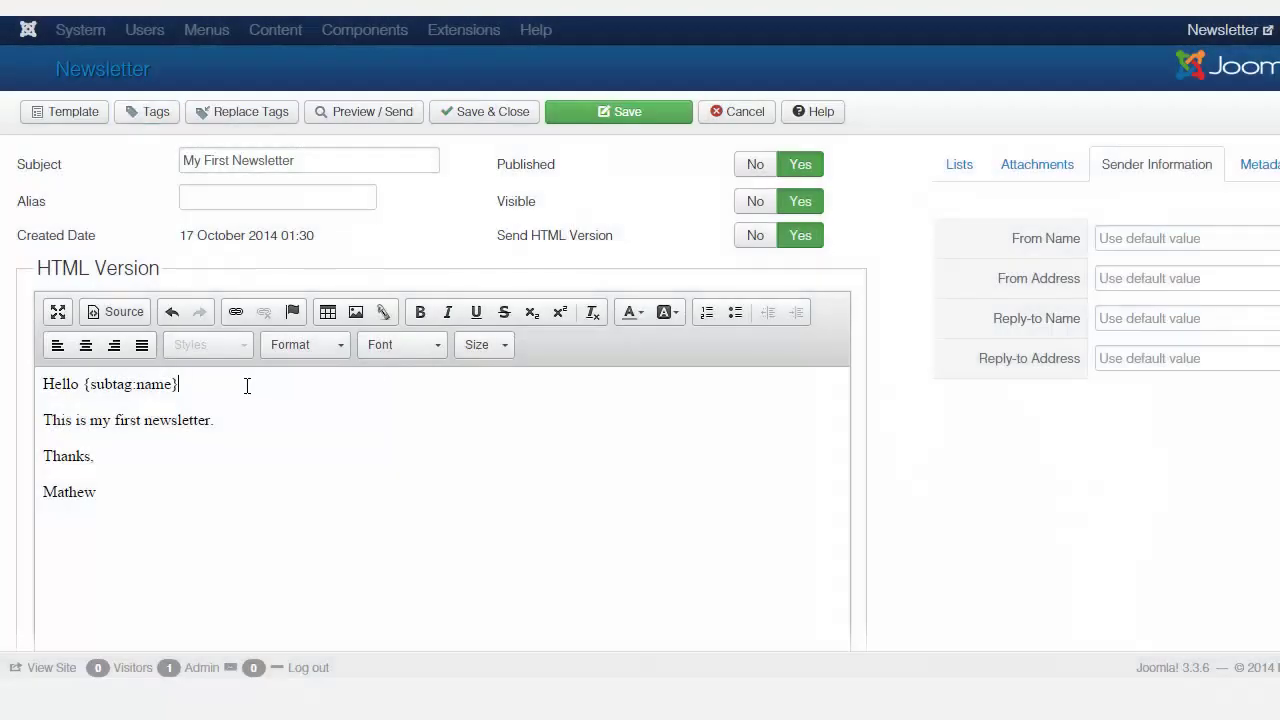
text(,)
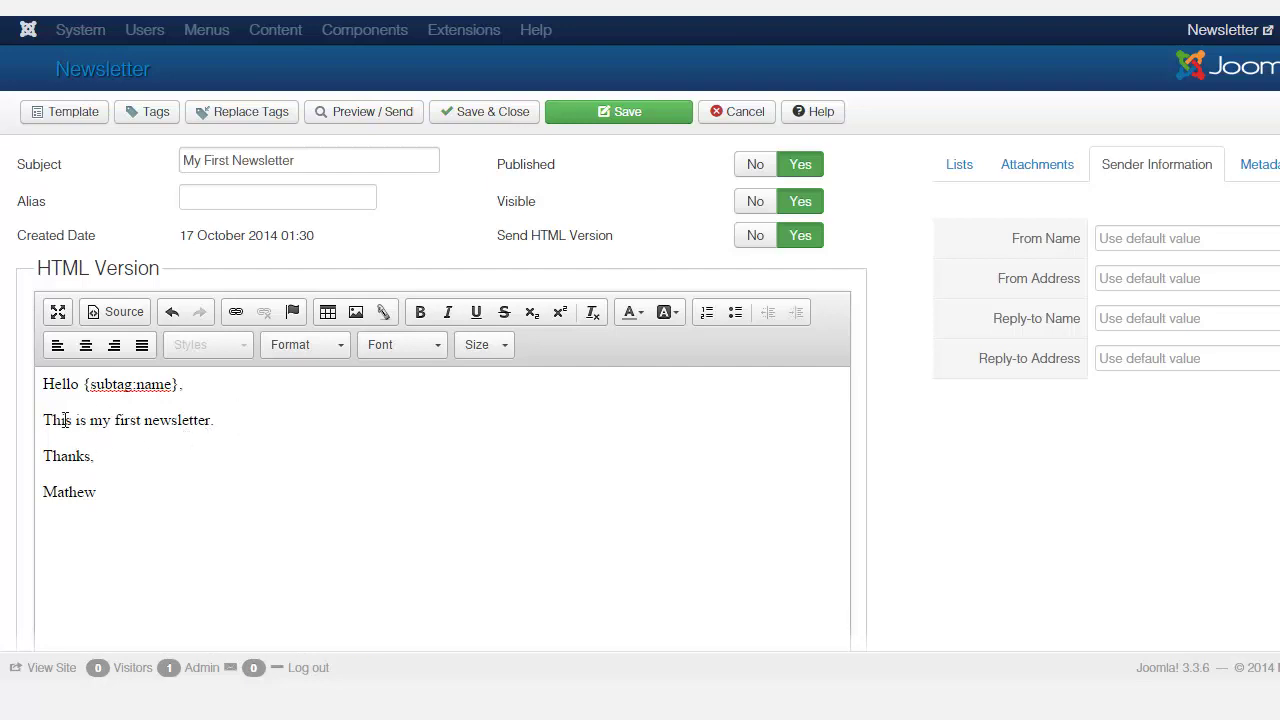
click(118, 505)
Add a closing line 'Click this link to' with the Subscription unsubscribe tag and a period.
key(Return)
text(Click the link to)
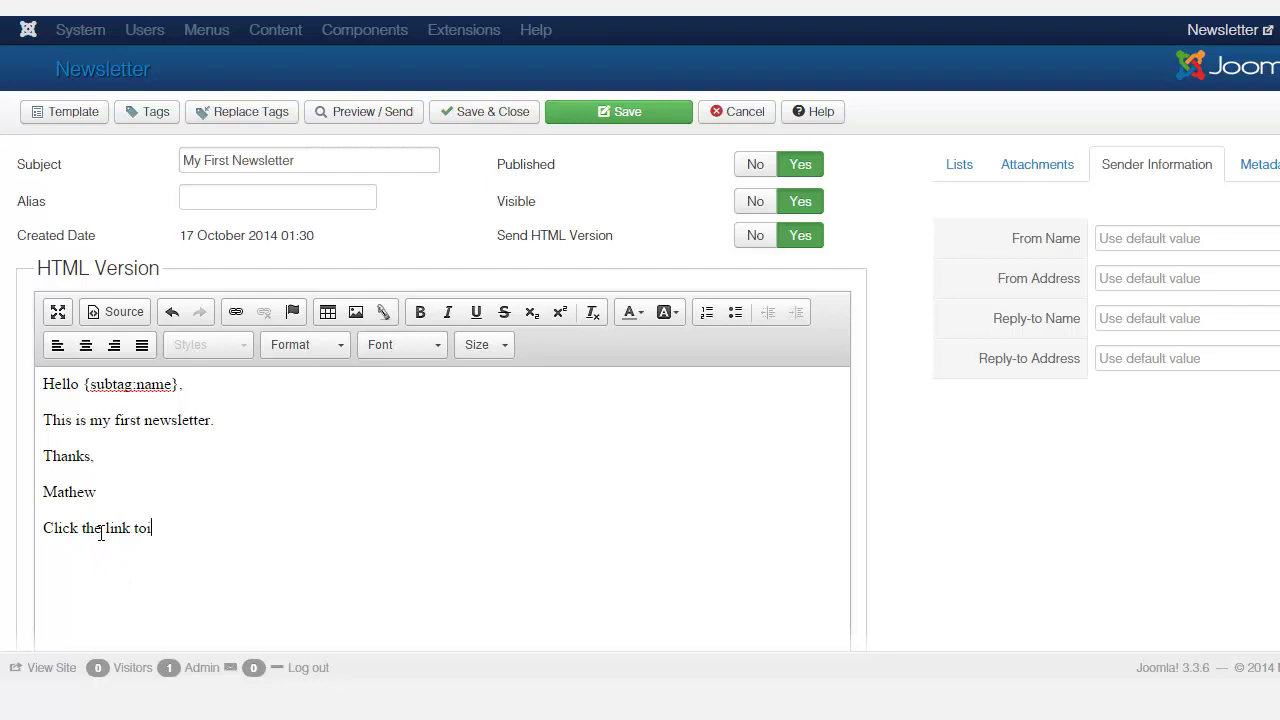
key(BackSpace)
key(BackSpace)
key(BackSpace)
key(BackSpace)
key(BackSpace)
key(BackSpace)
key(BackSpace)
key(BackSpace)
key(BackSpace)
text(is link to)
click(153, 112)
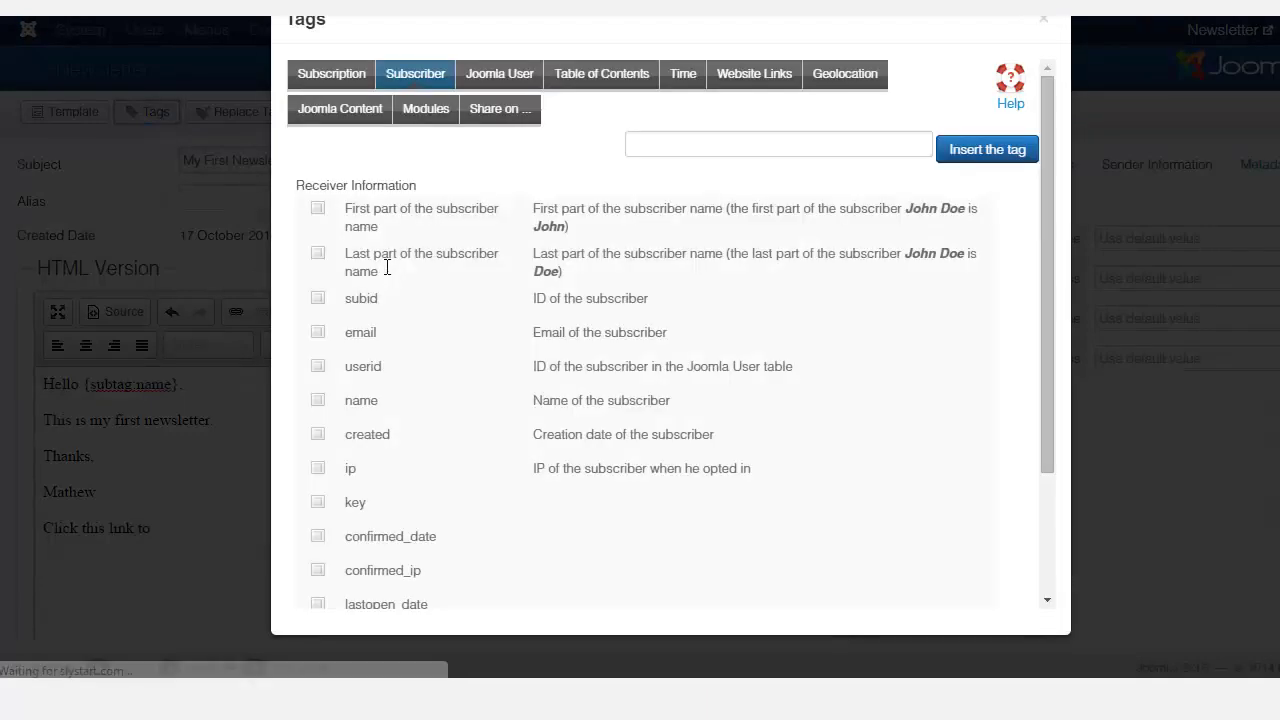
click(345, 162)
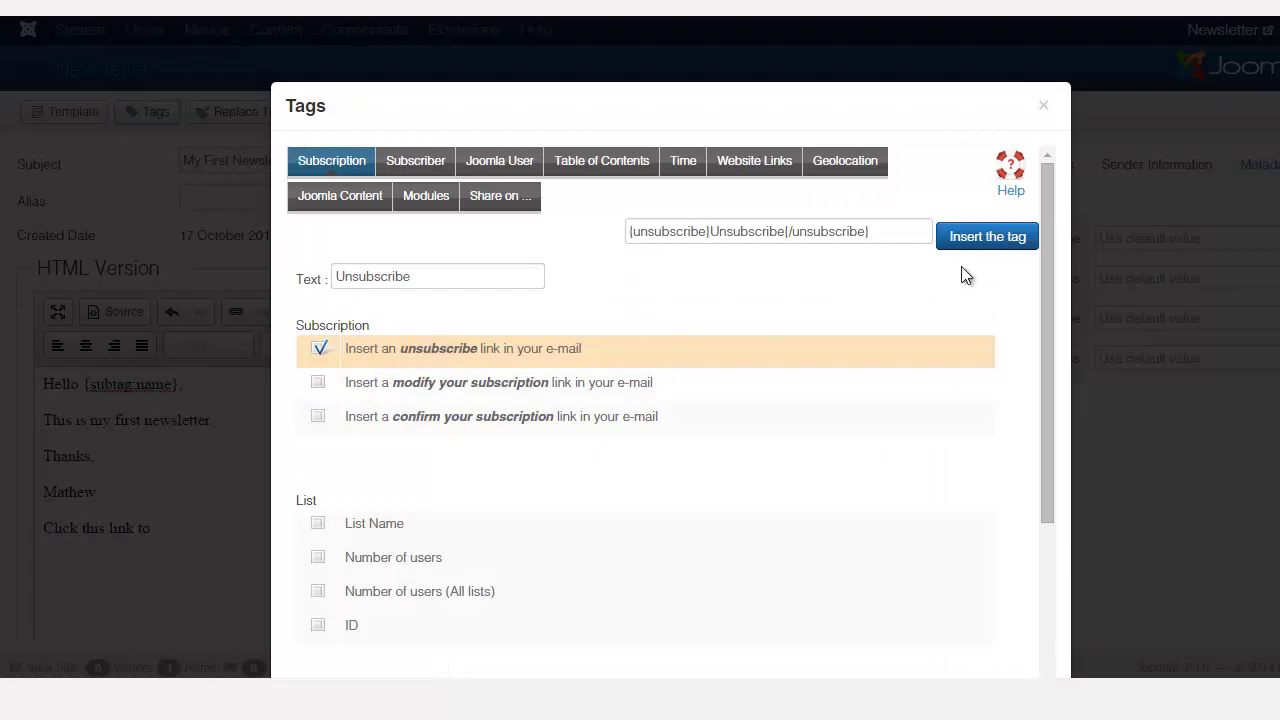
click(991, 238)
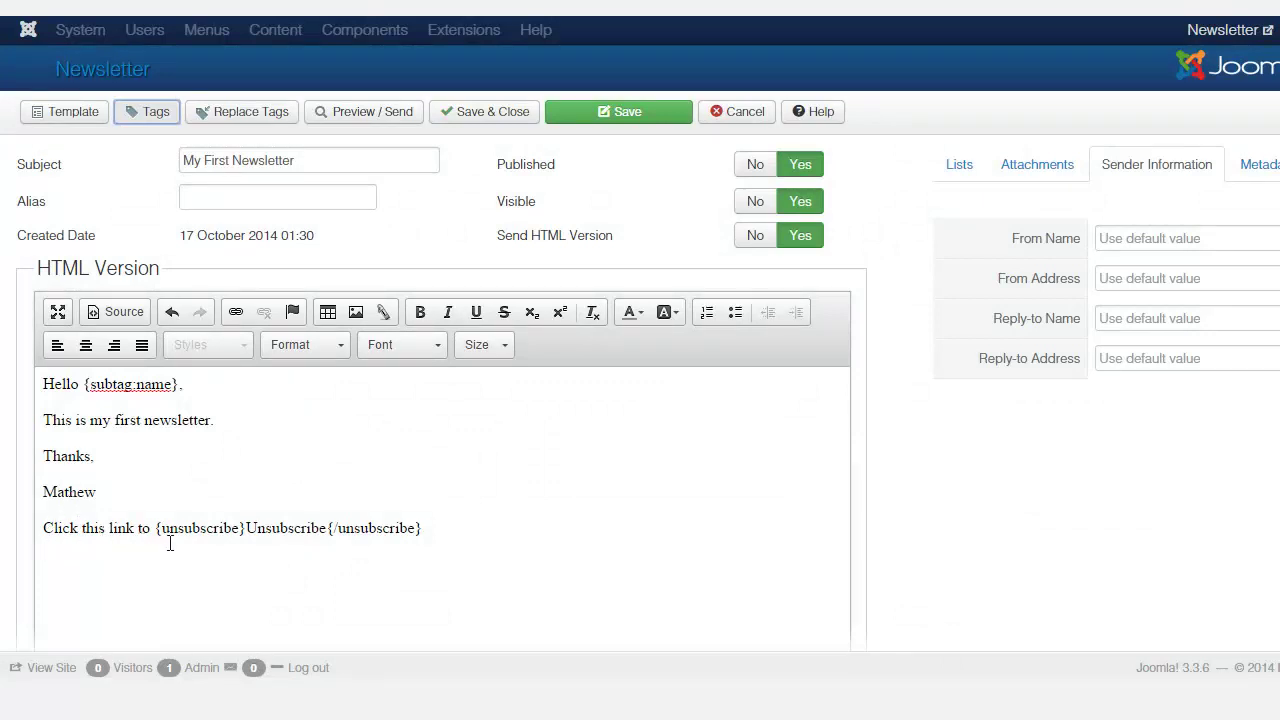
click(470, 531)
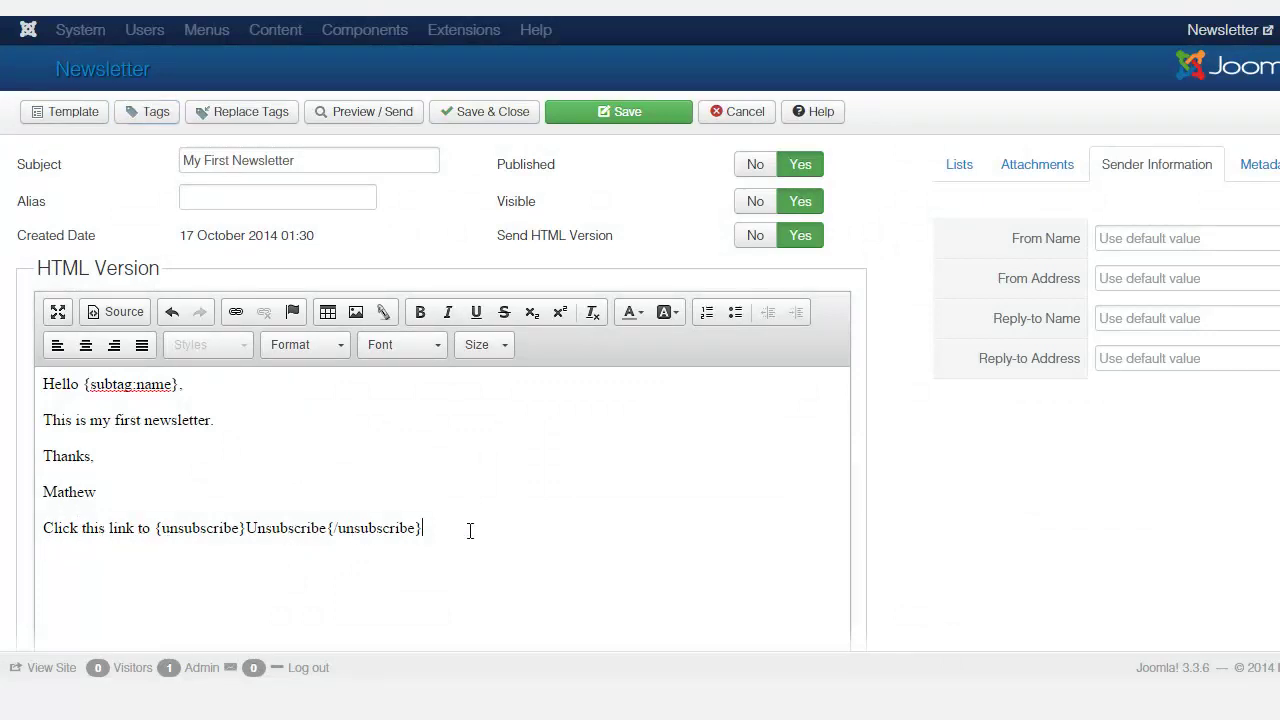
text(.)
scroll(640, 370, down, 5)
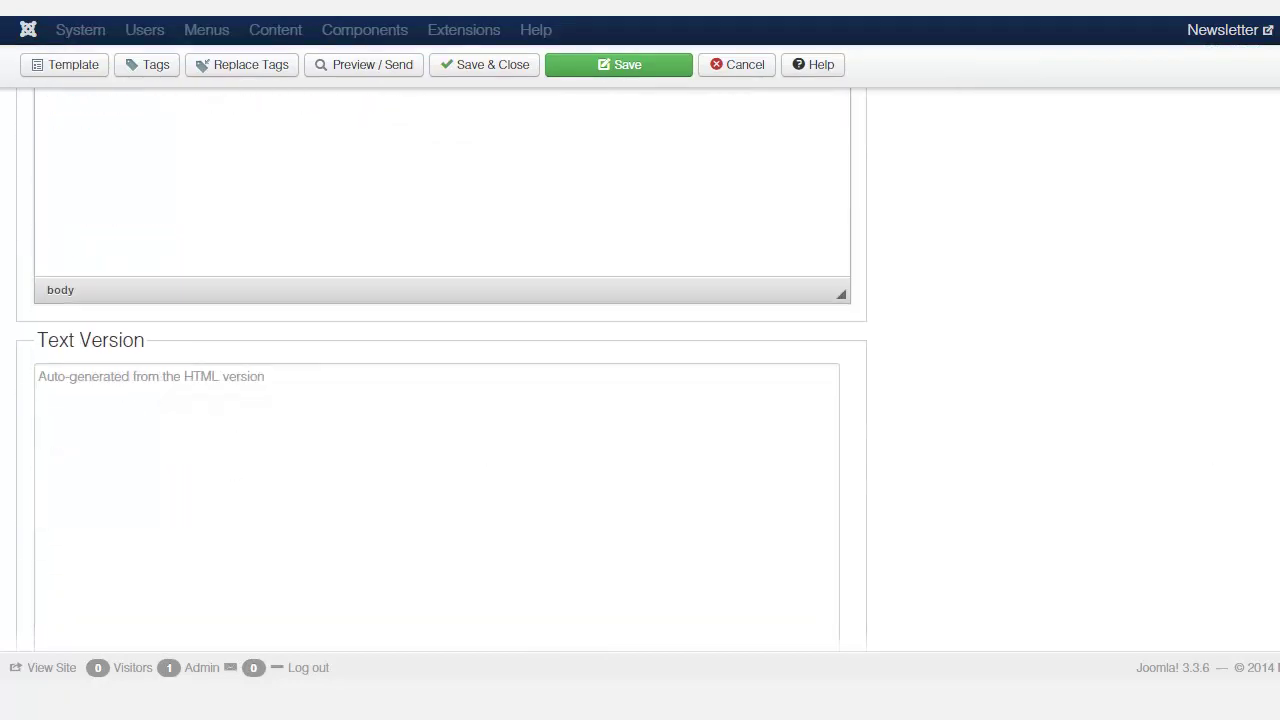
scroll(903, 155, up, 5)
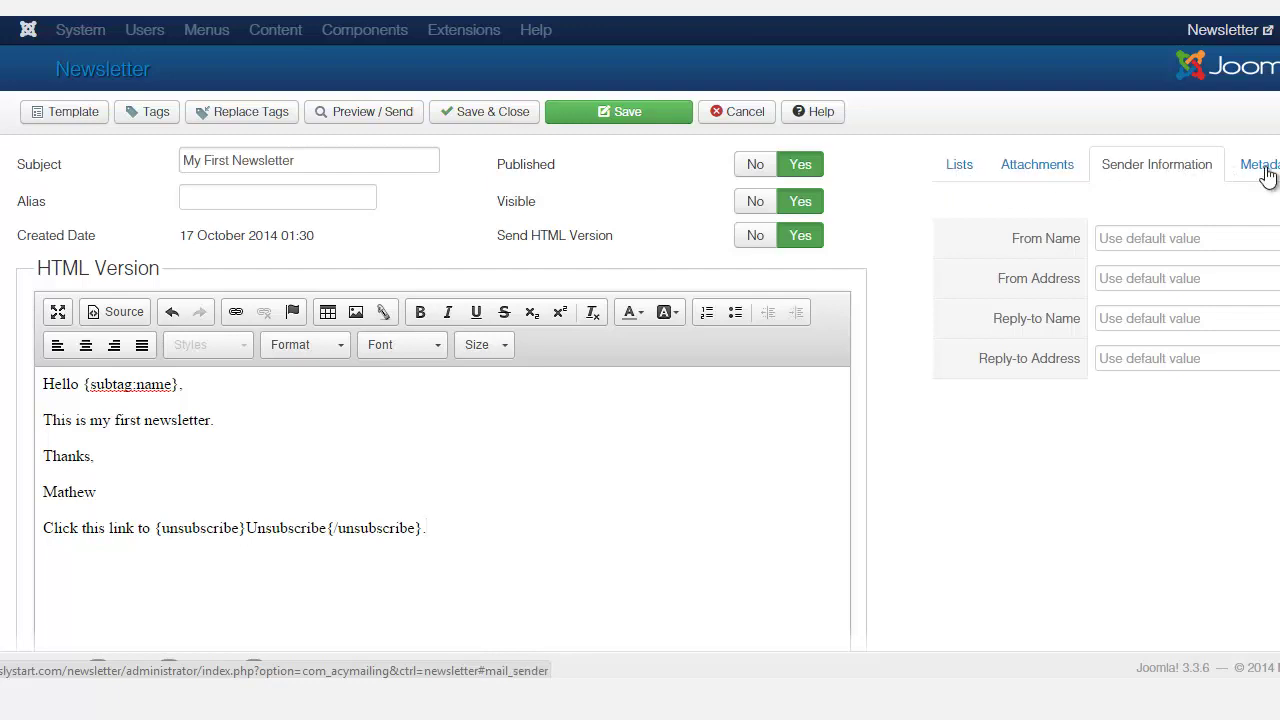
Set Recipient to Yes for Newsletters and New List, then view the Attachments section.
click(957, 168)
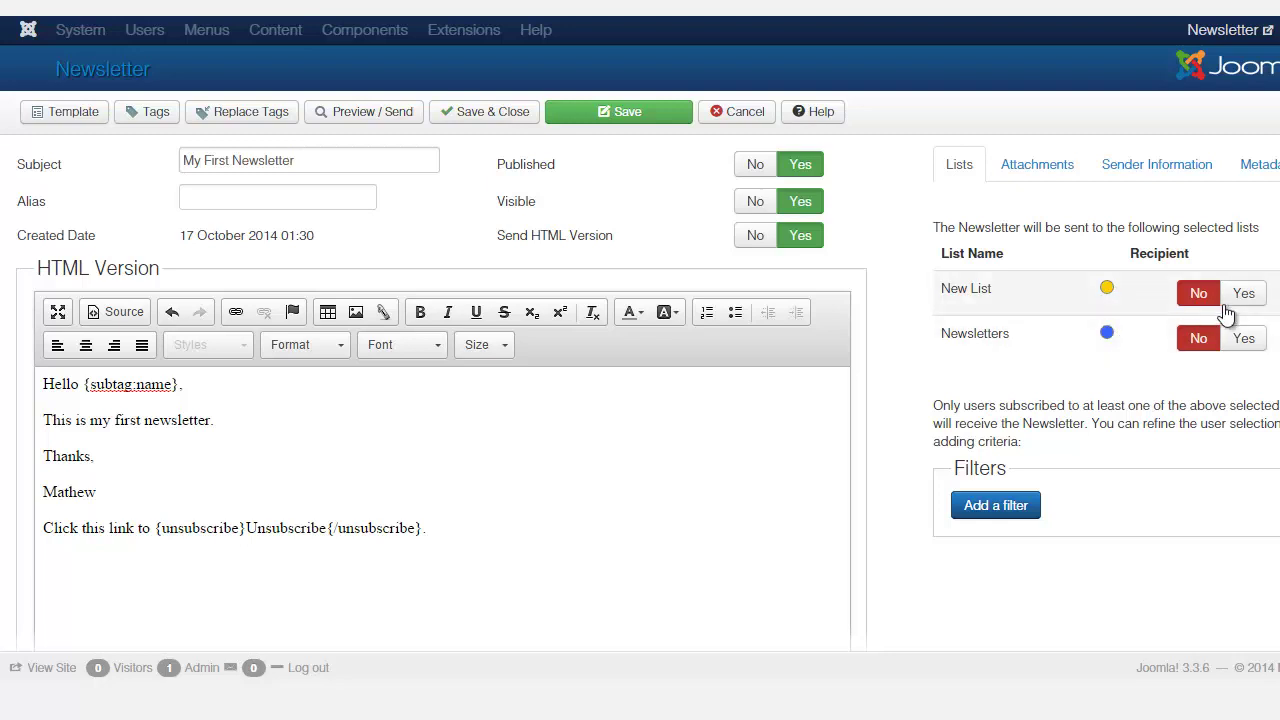
click(1243, 340)
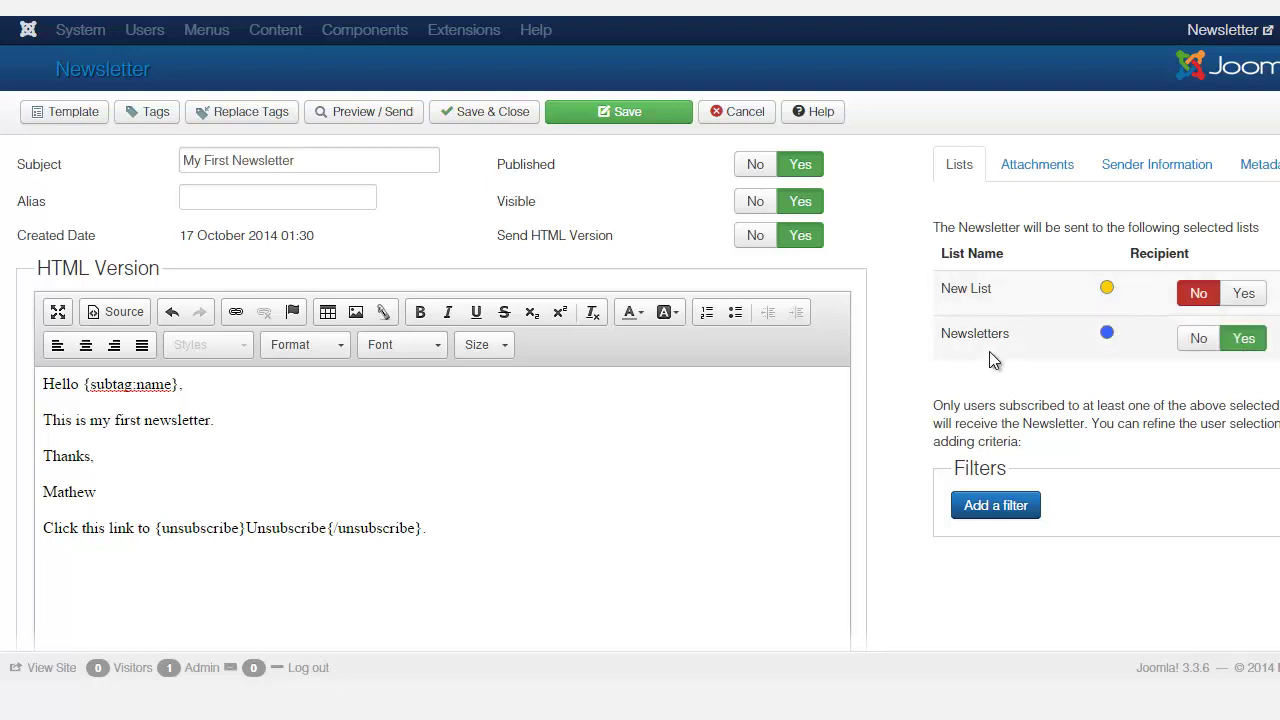
click(1245, 294)
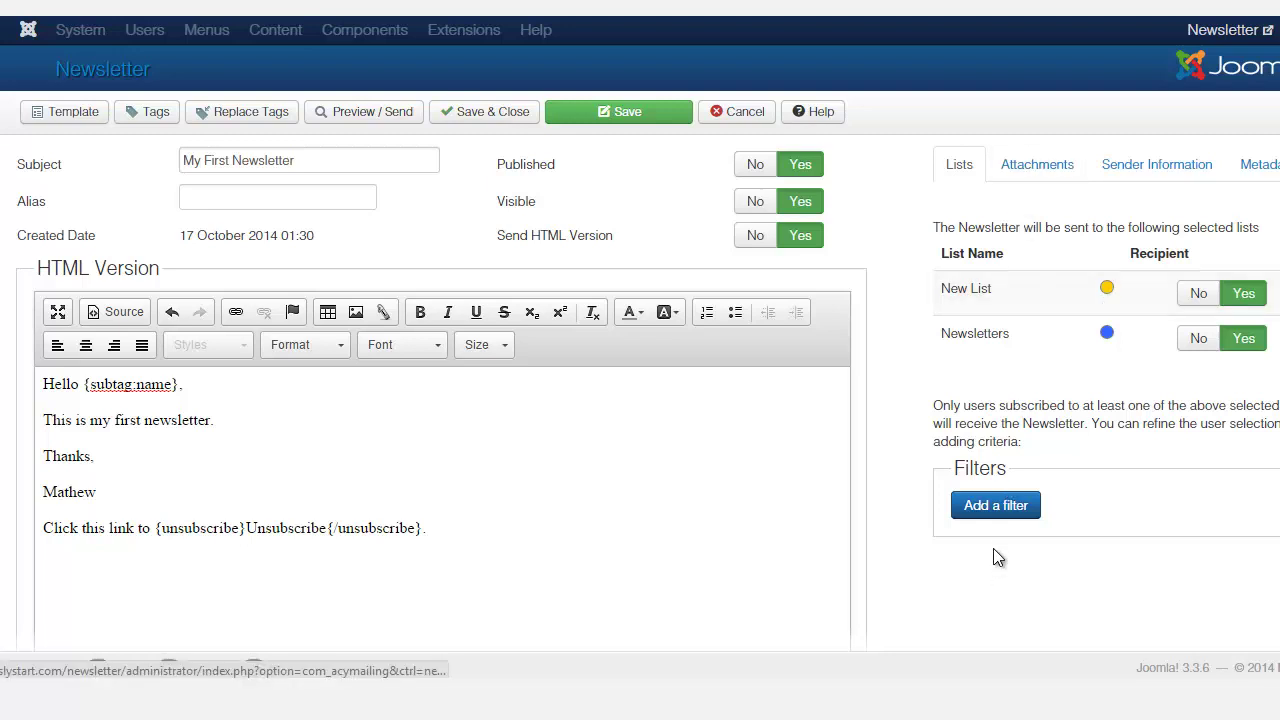
click(1030, 170)
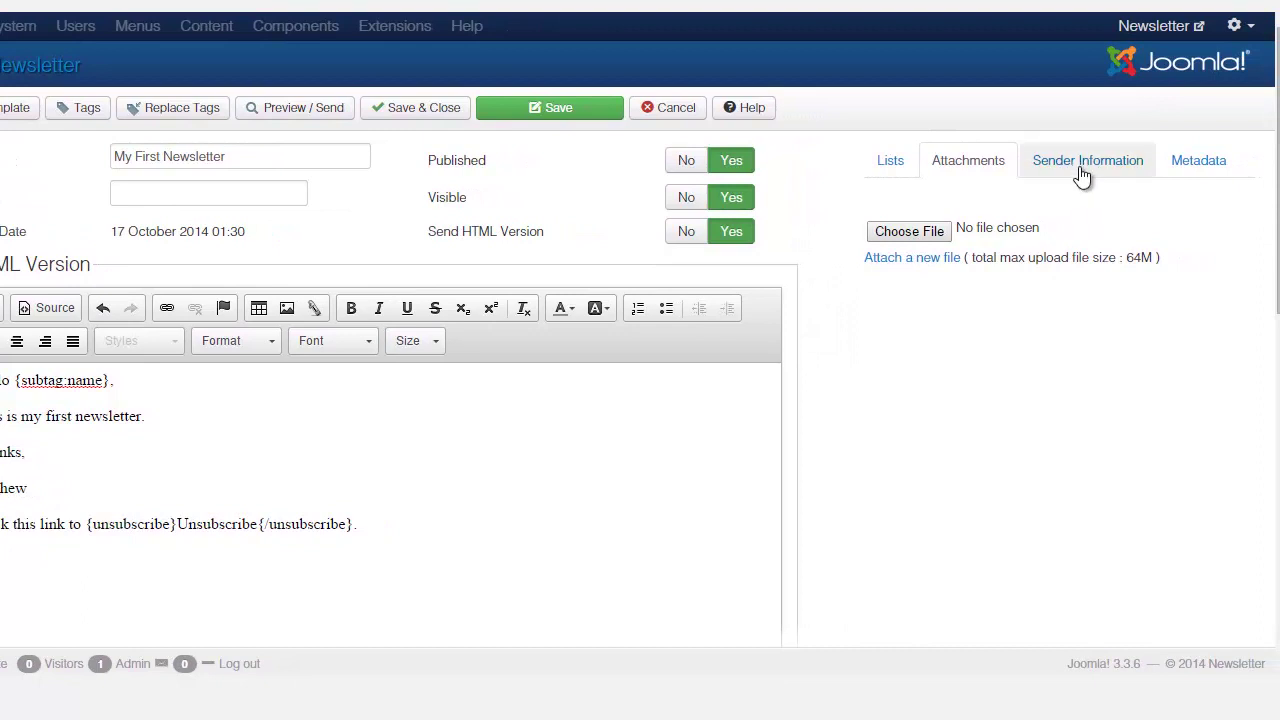
click(1082, 175)
Use 'Newsletter' as From and Reply-to name, with the admin e-mail for both addresses.
click(1061, 236)
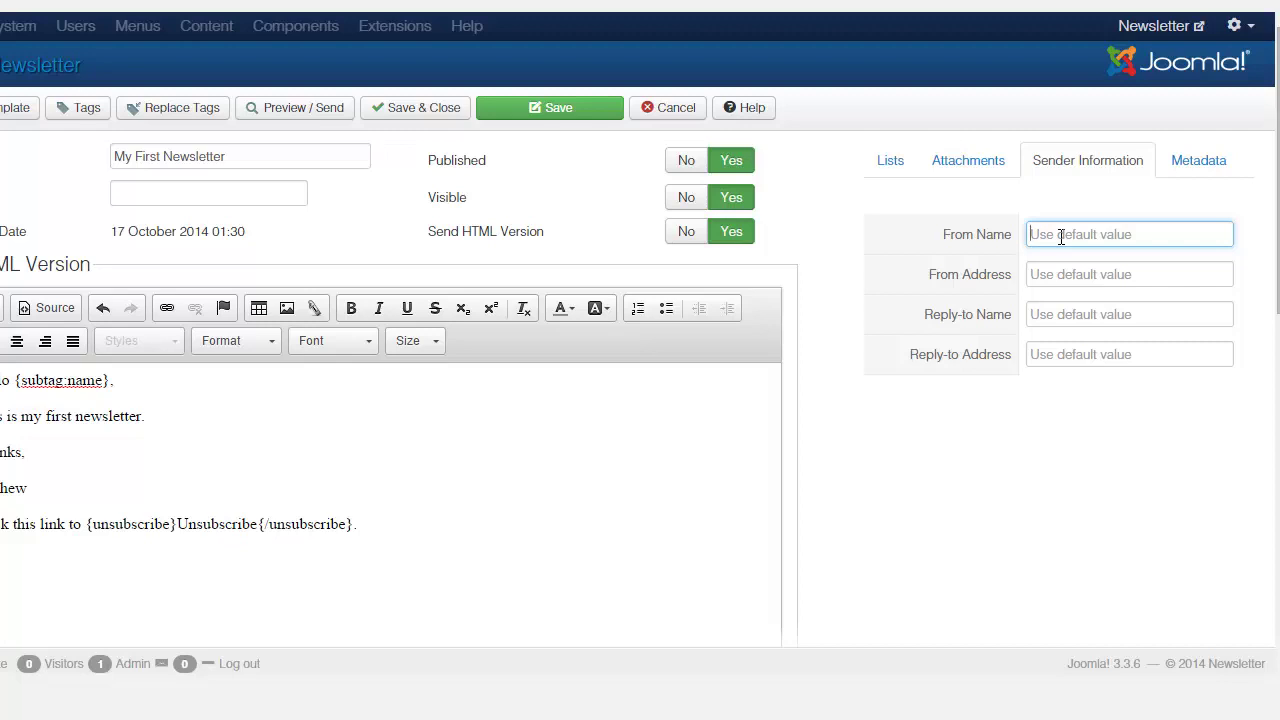
text(Newsletter)
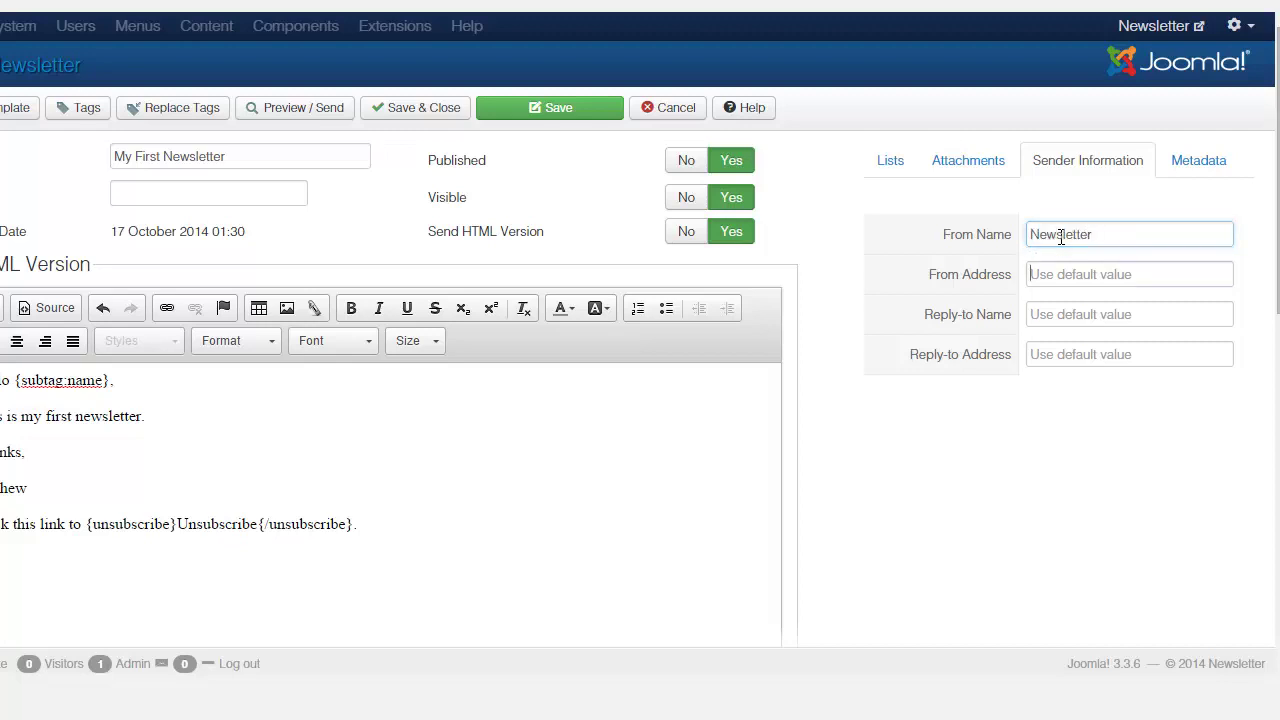
key(Tab)
text(admin)
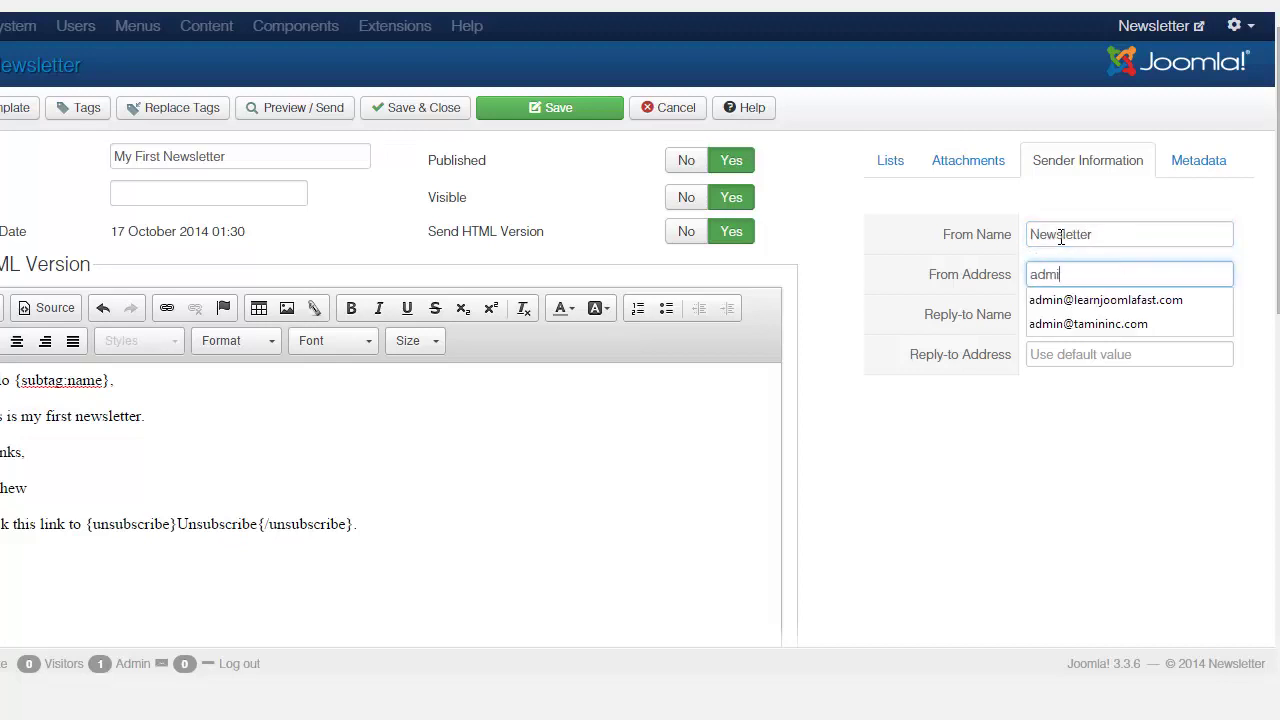
click(1058, 323)
click(1072, 315)
text(Newsletter)
key(Tab)
text(admin)
click(1066, 379)
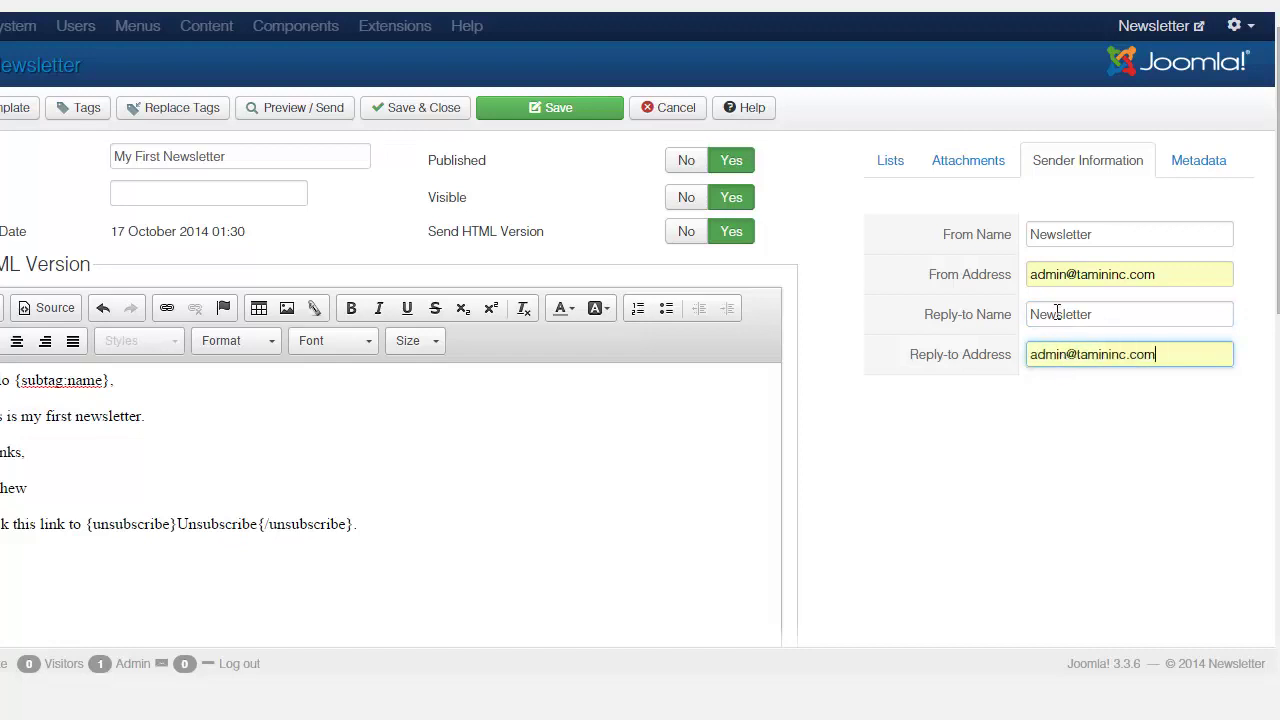
click(1185, 166)
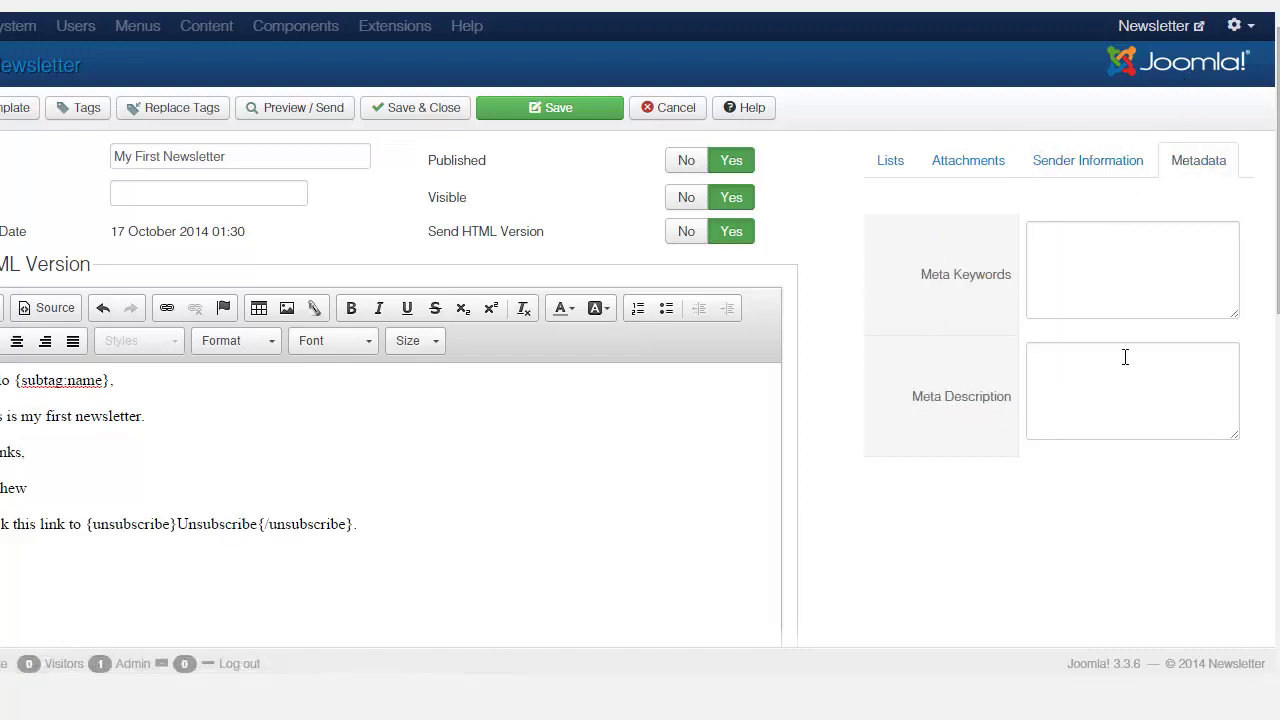
In the Lists tab, try an AcyMailing Field recipient filter, then reset it to Select a filter type.
click(905, 168)
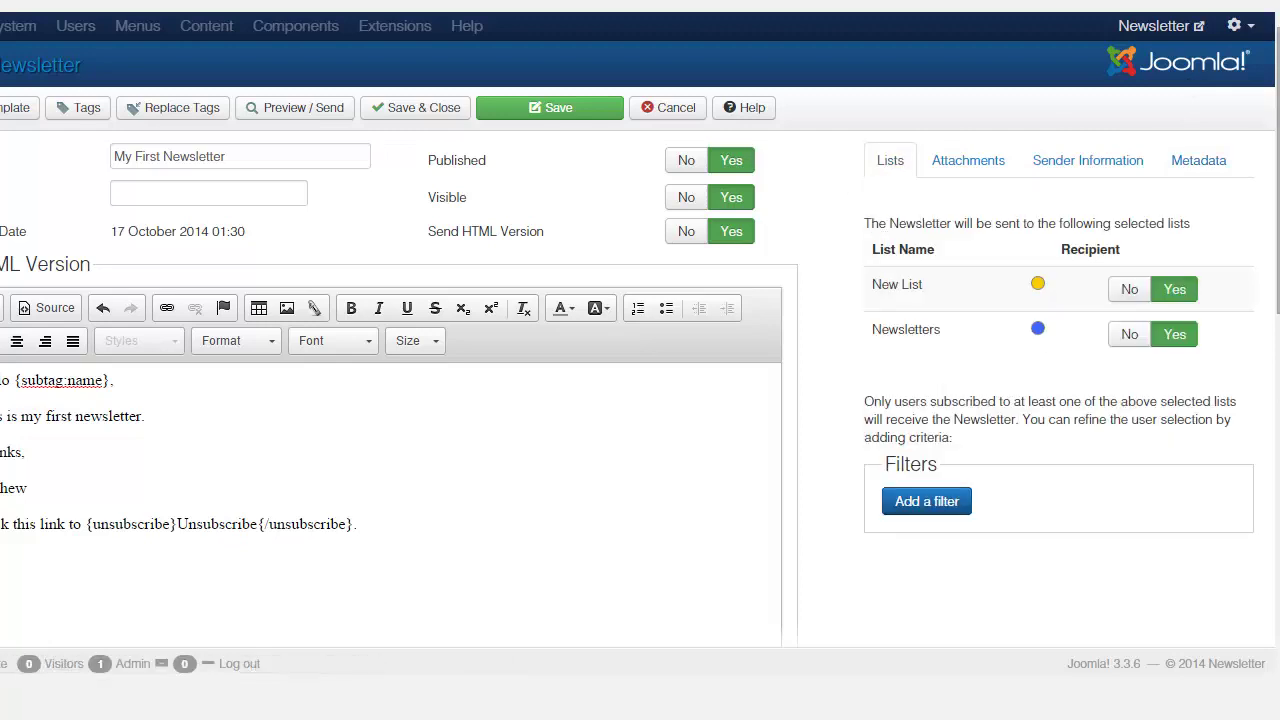
scroll(1197, 412, down, 2)
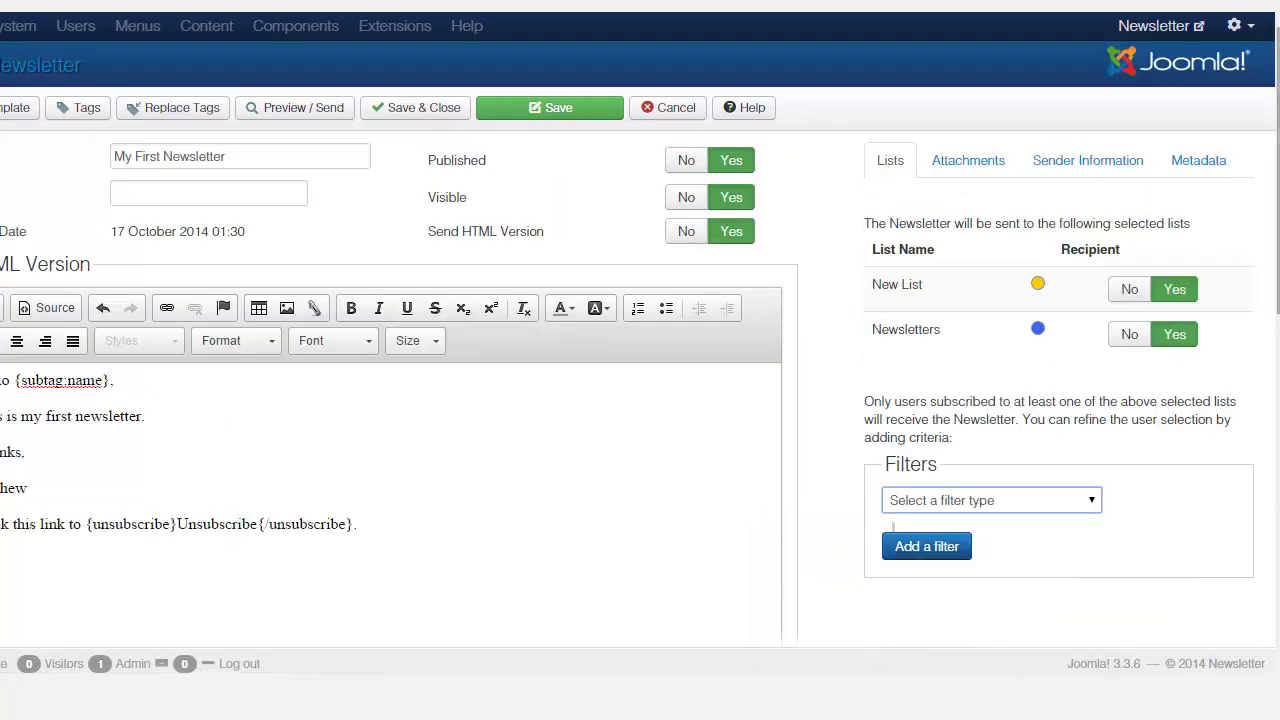
drag(1277, 200, 1277, 290)
click(1039, 313)
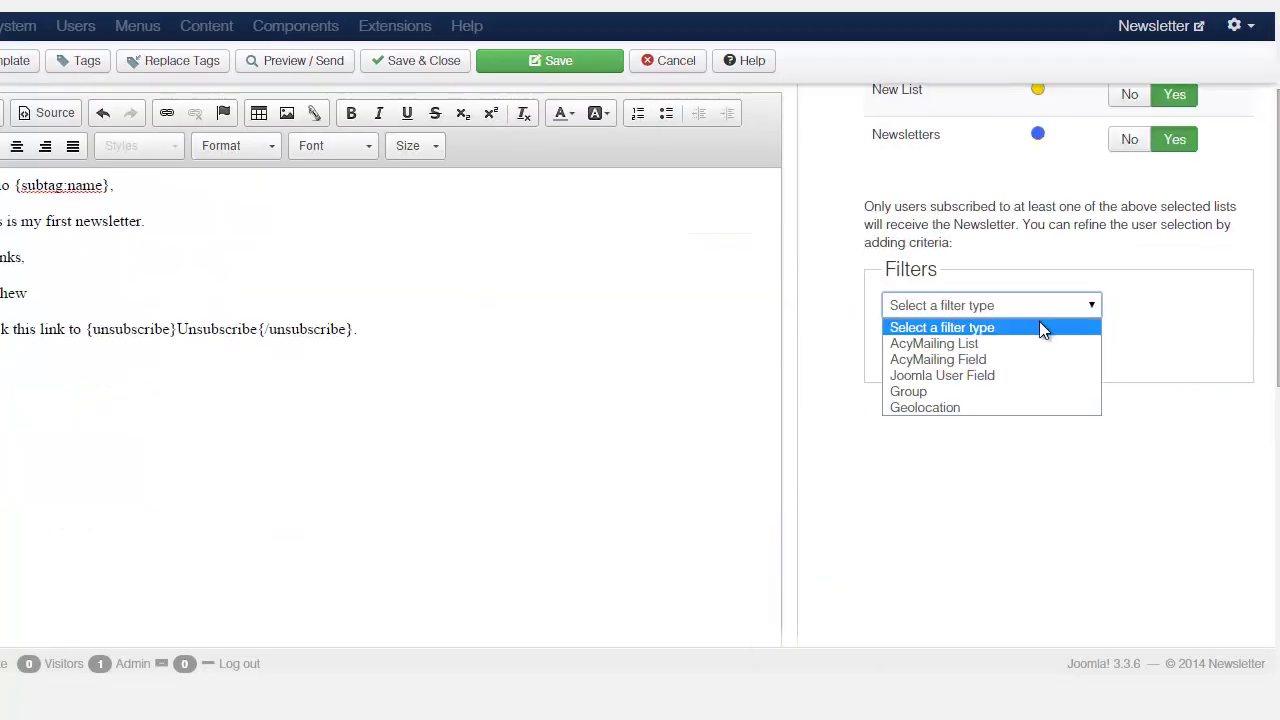
click(1026, 358)
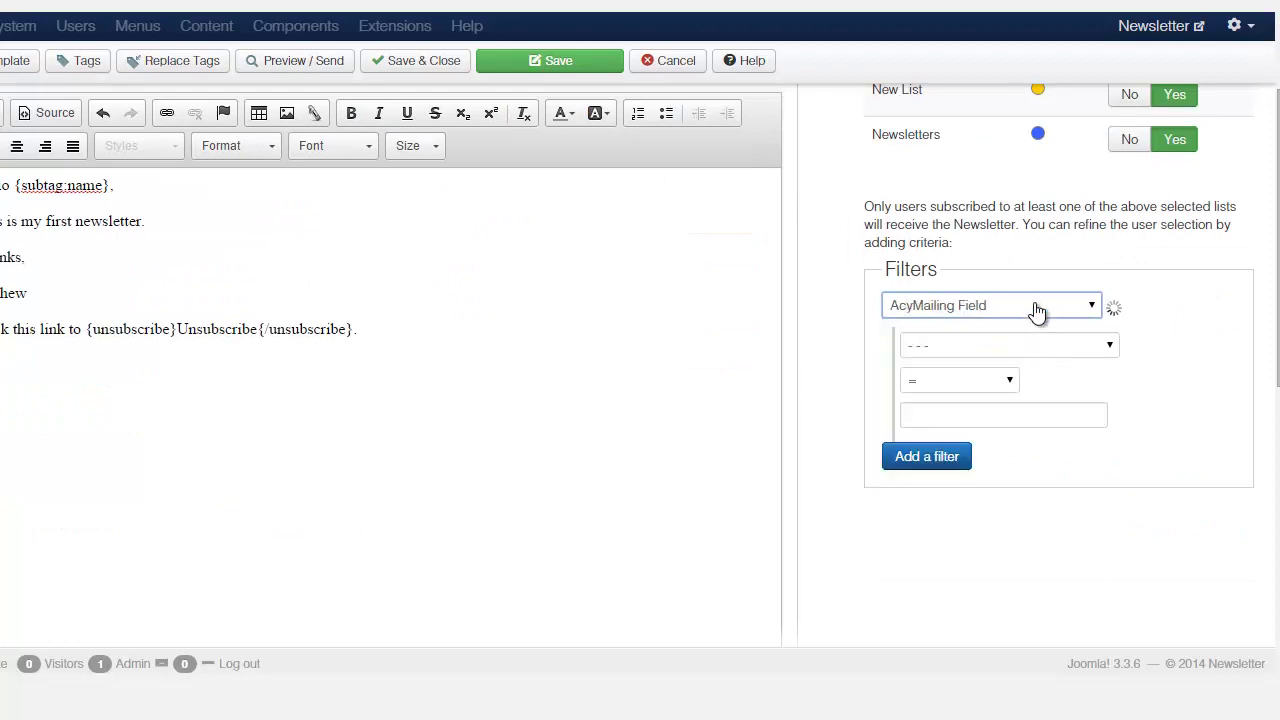
click(1050, 350)
click(1039, 312)
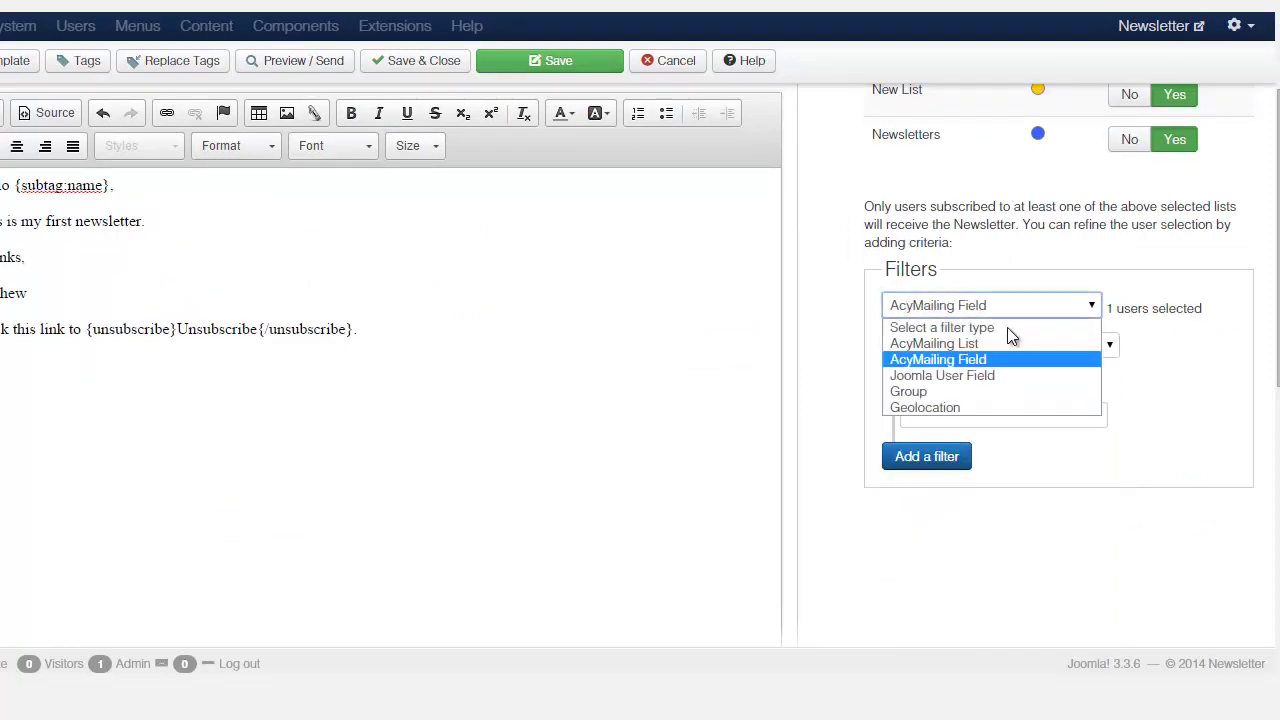
click(1014, 313)
click(1016, 343)
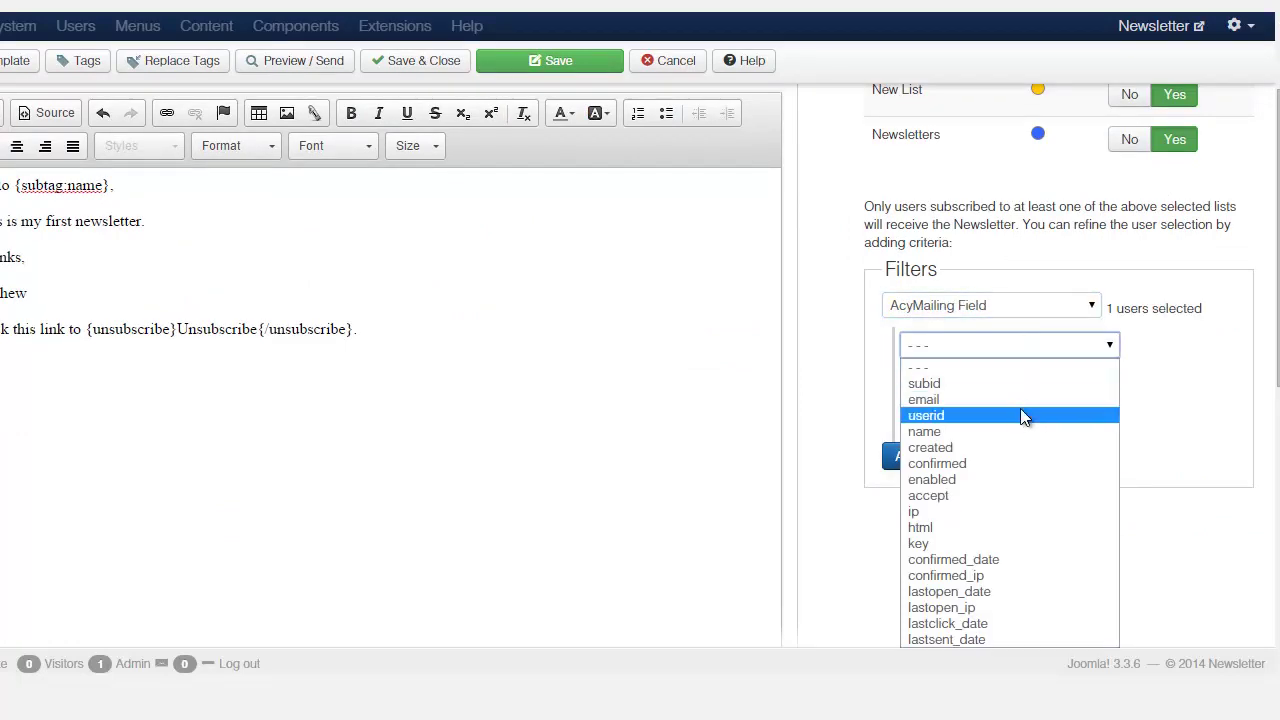
click(1008, 310)
click(992, 328)
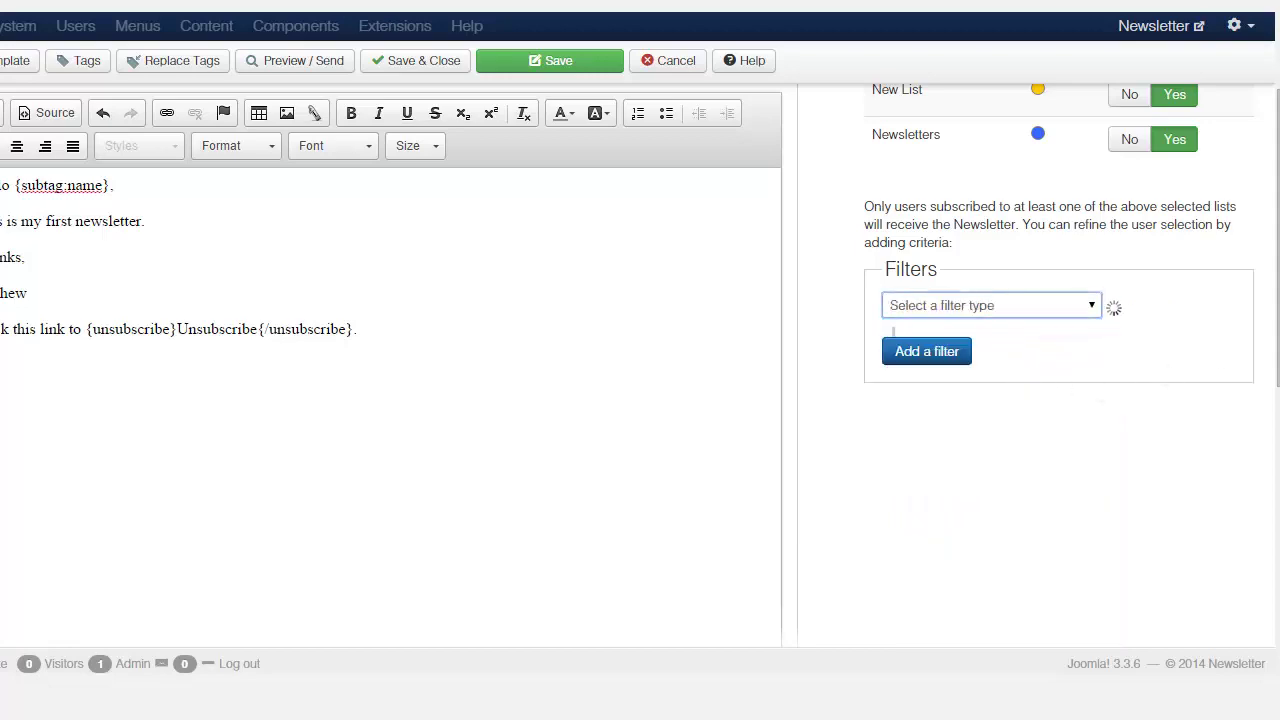
scroll(1277, 281, up, 2)
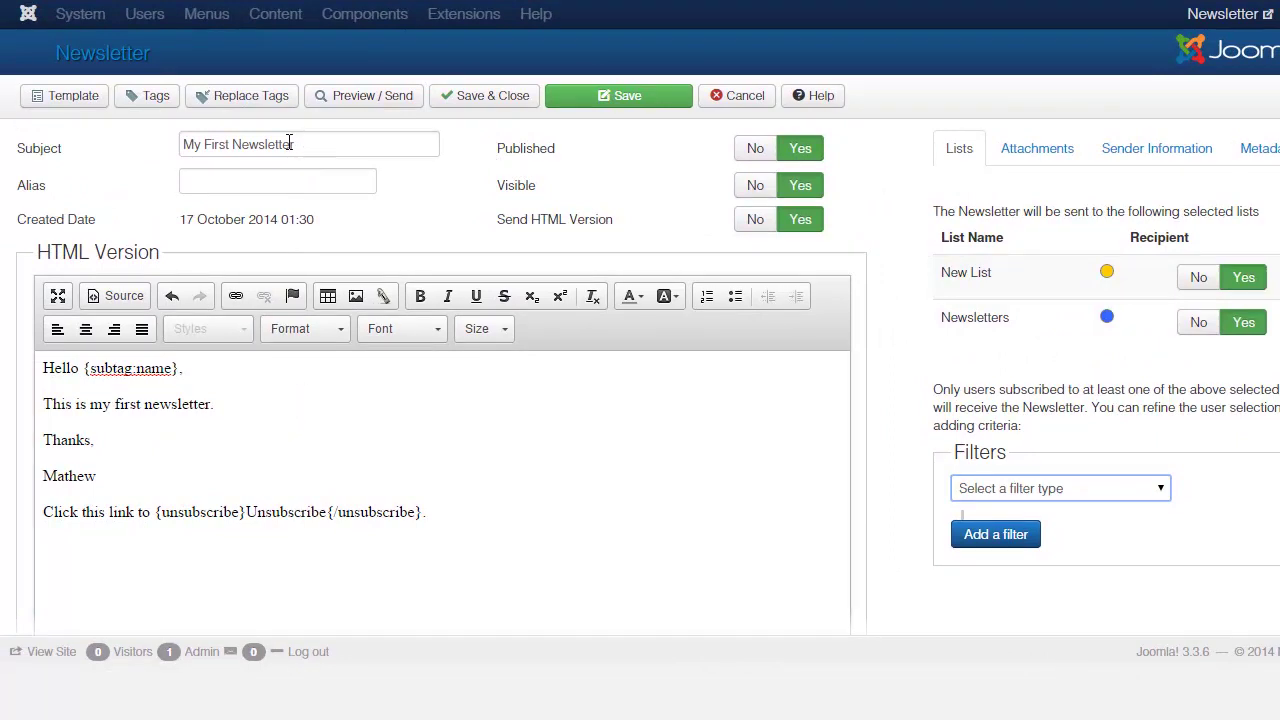
Apply Replace Tags to the newsletter and refocus the message body.
click(250, 97)
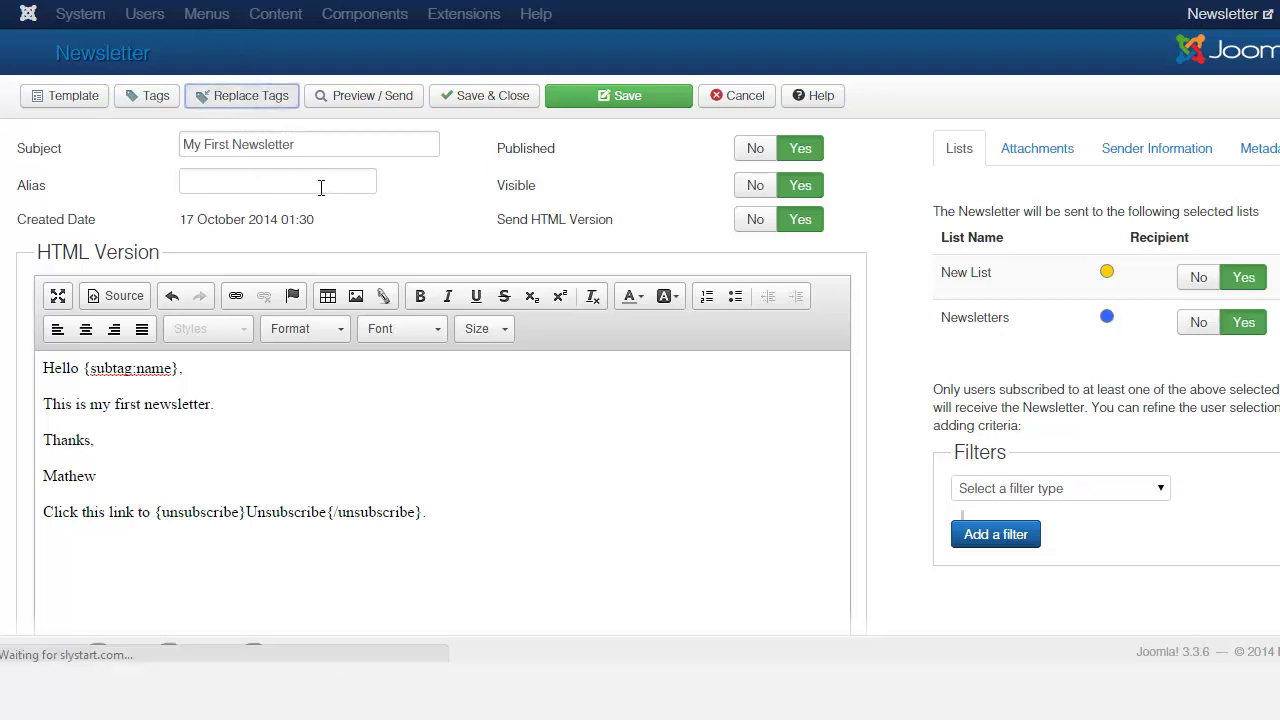
click(455, 542)
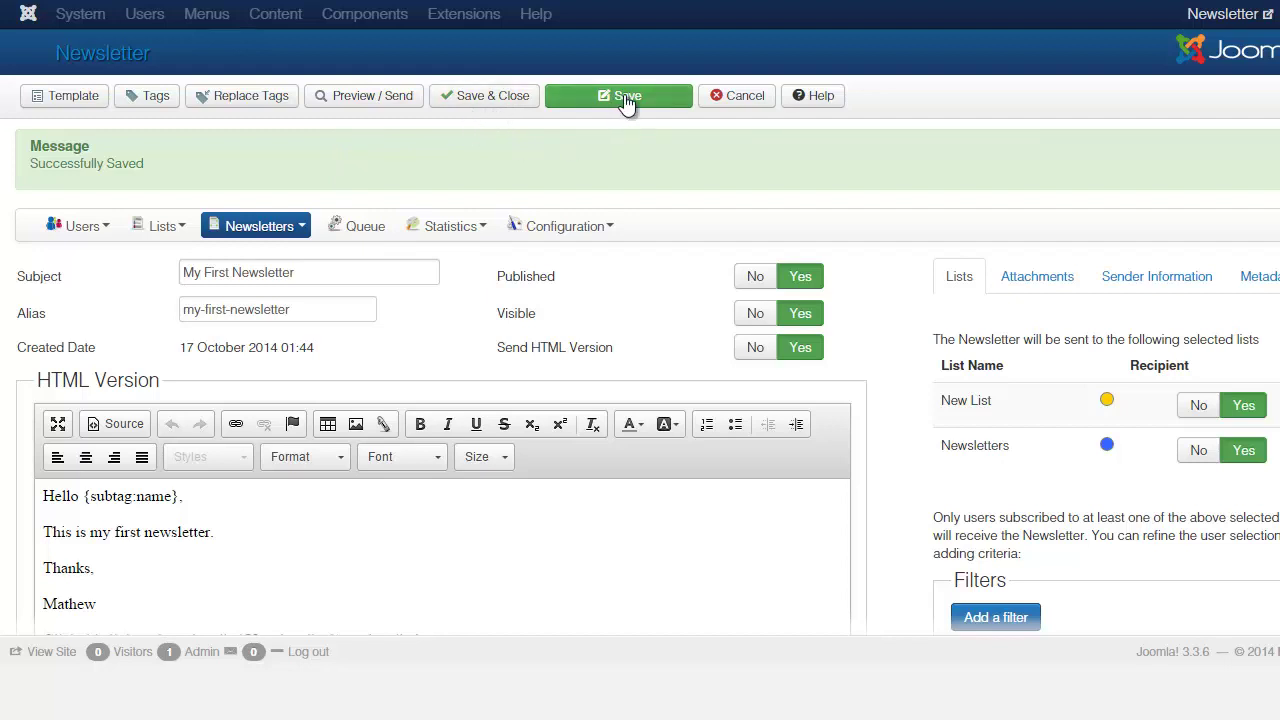
Open Preview / Send, start a test-mail comment, and scroll to the HTML and Text versions.
click(362, 96)
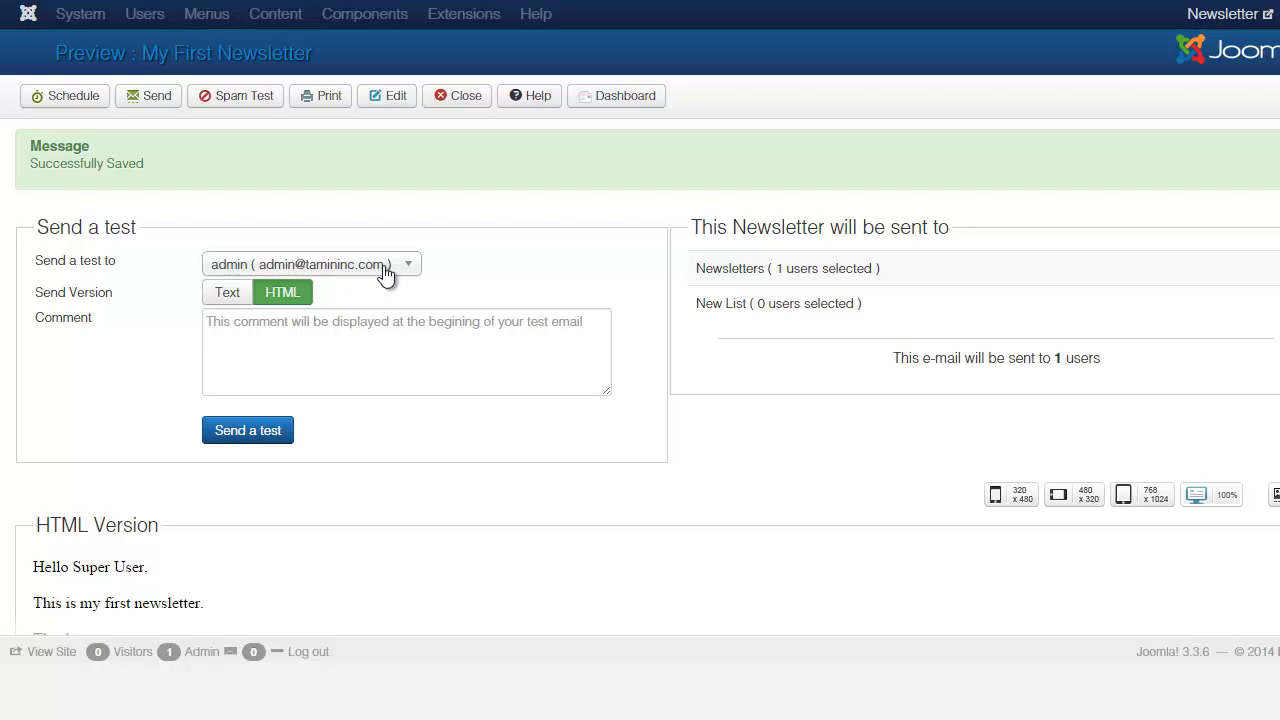
click(292, 339)
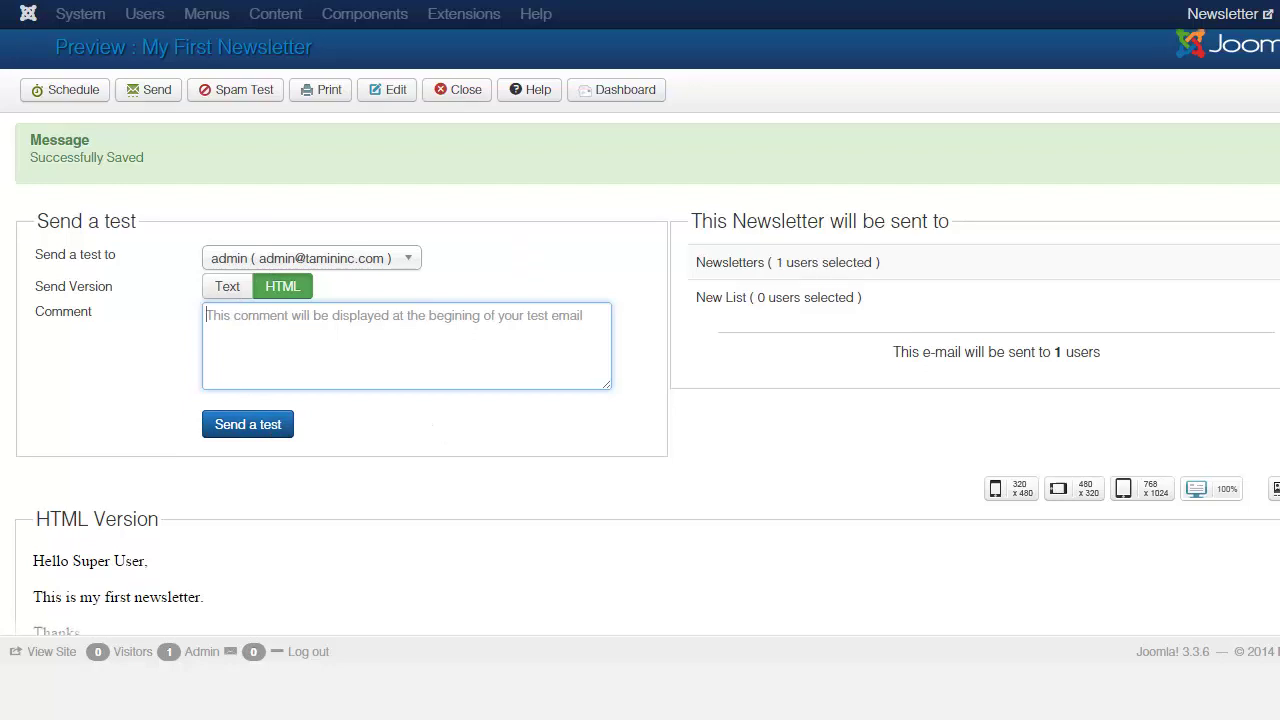
scroll(640, 400, down, 3)
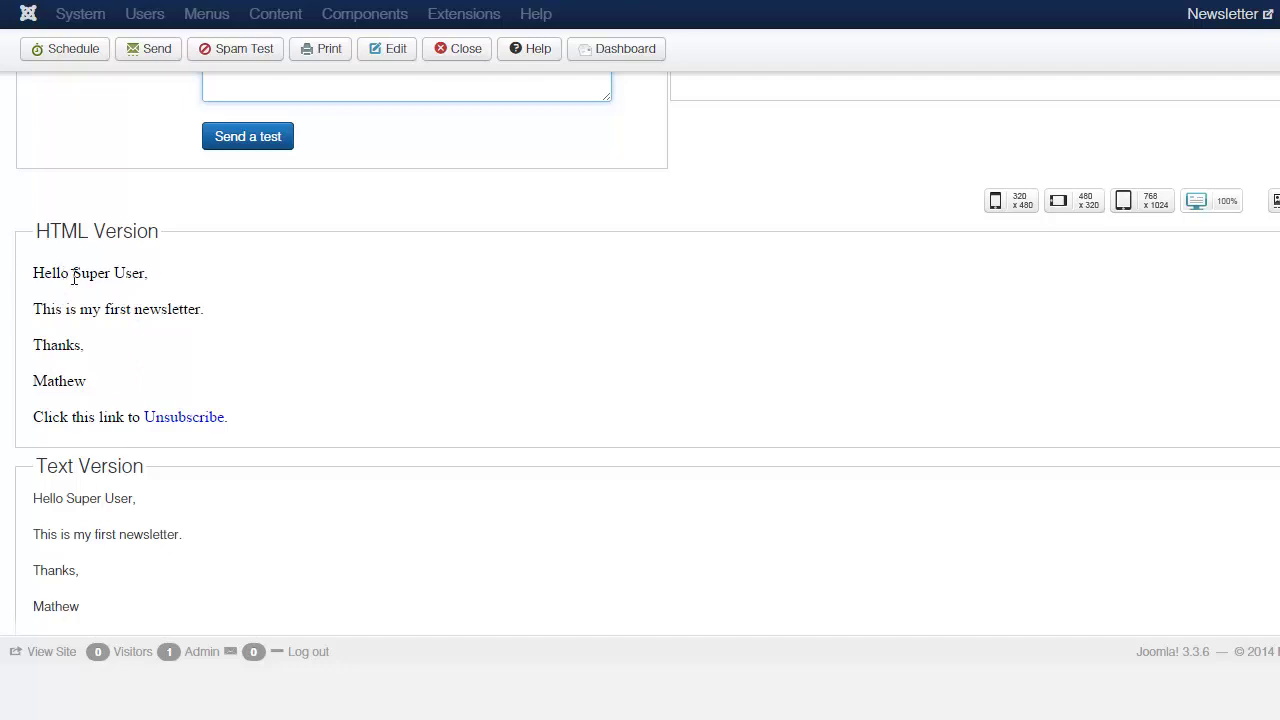
Preview the newsletter at 320x480 and 768x1024, then return to 100% width.
drag(73, 278, 149, 278)
click(148, 277)
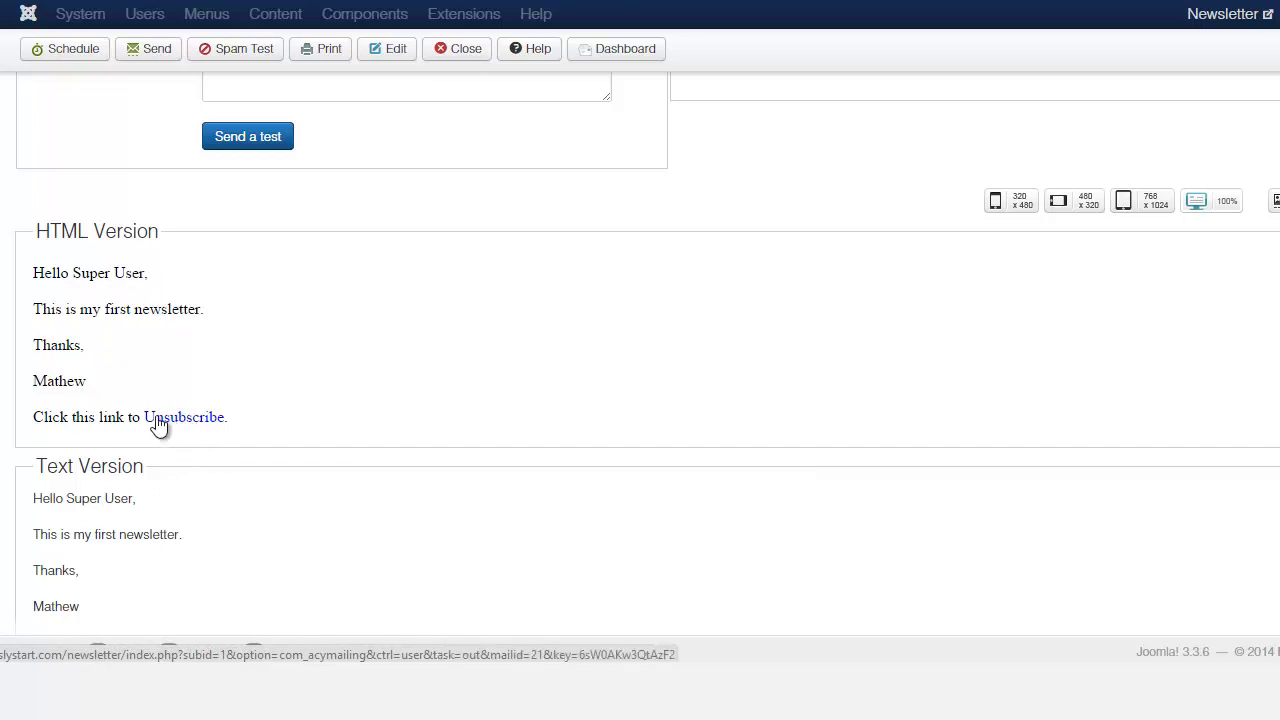
scroll(1160, 395, up, 2)
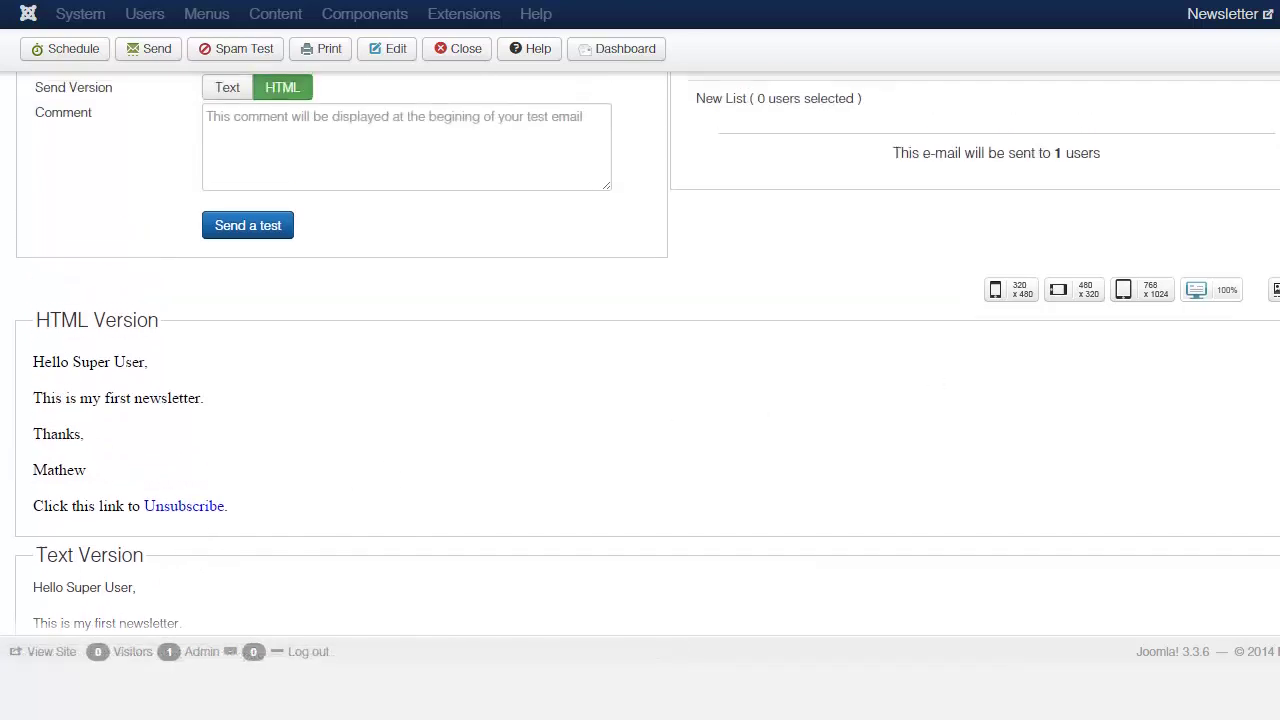
click(1012, 392)
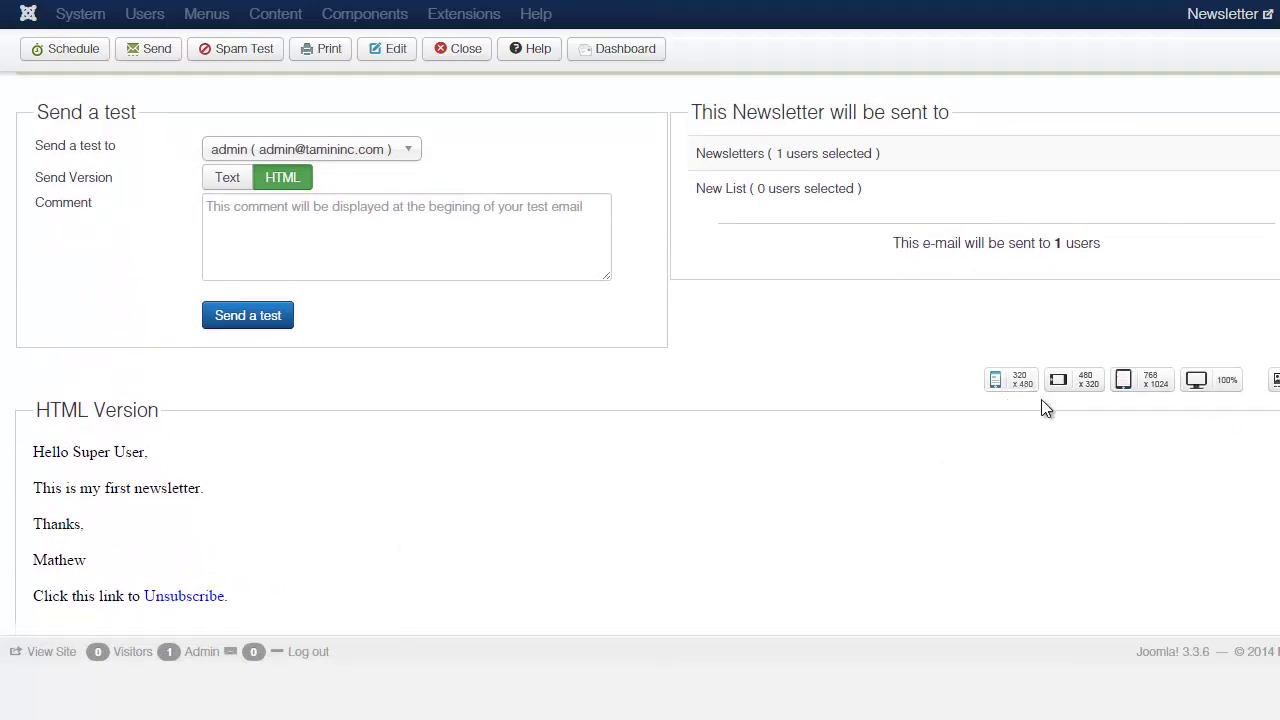
click(1125, 392)
click(1210, 390)
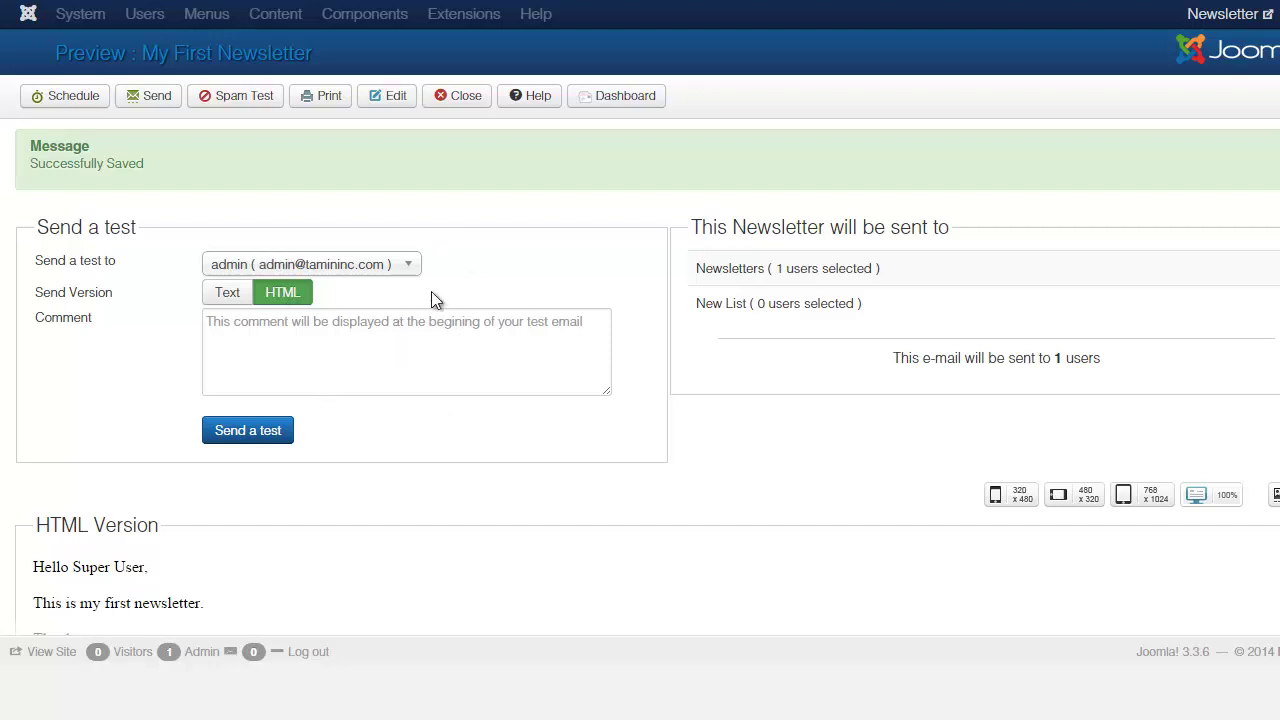
Propose a 2014-10-17 send date, browse the hour and minute lists without choosing, and close unscheduled.
click(62, 97)
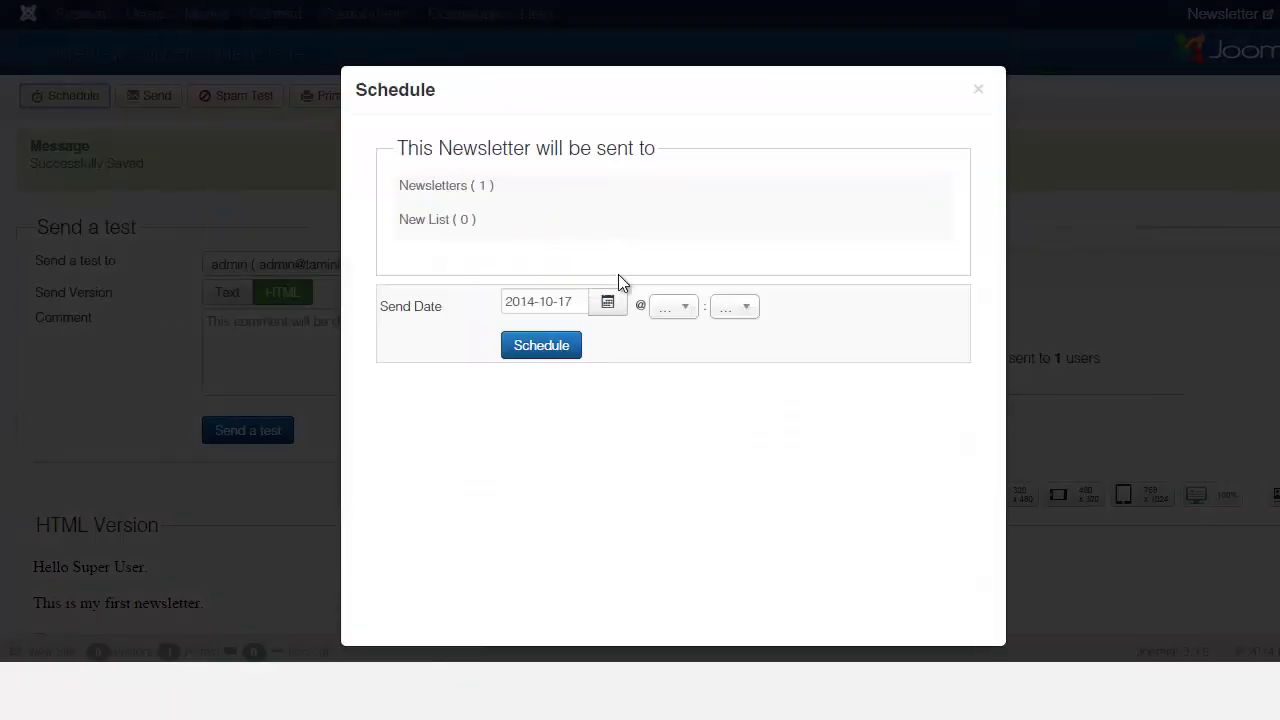
click(608, 304)
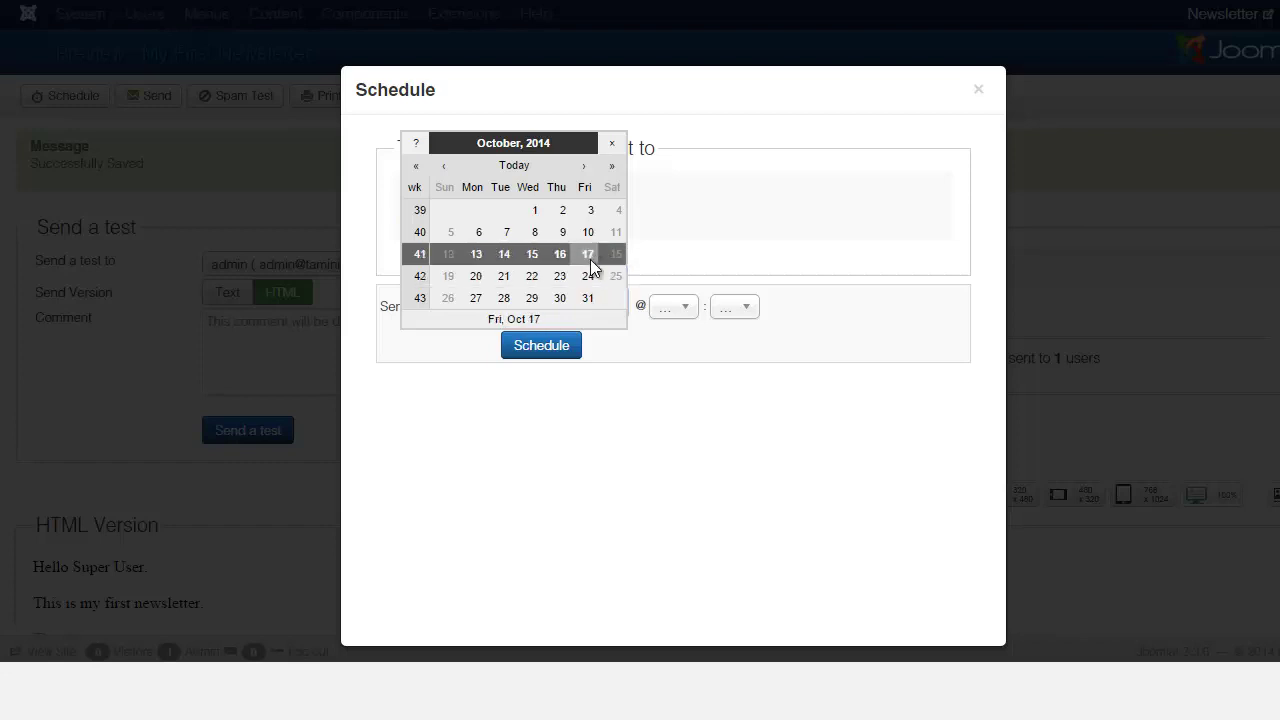
click(588, 256)
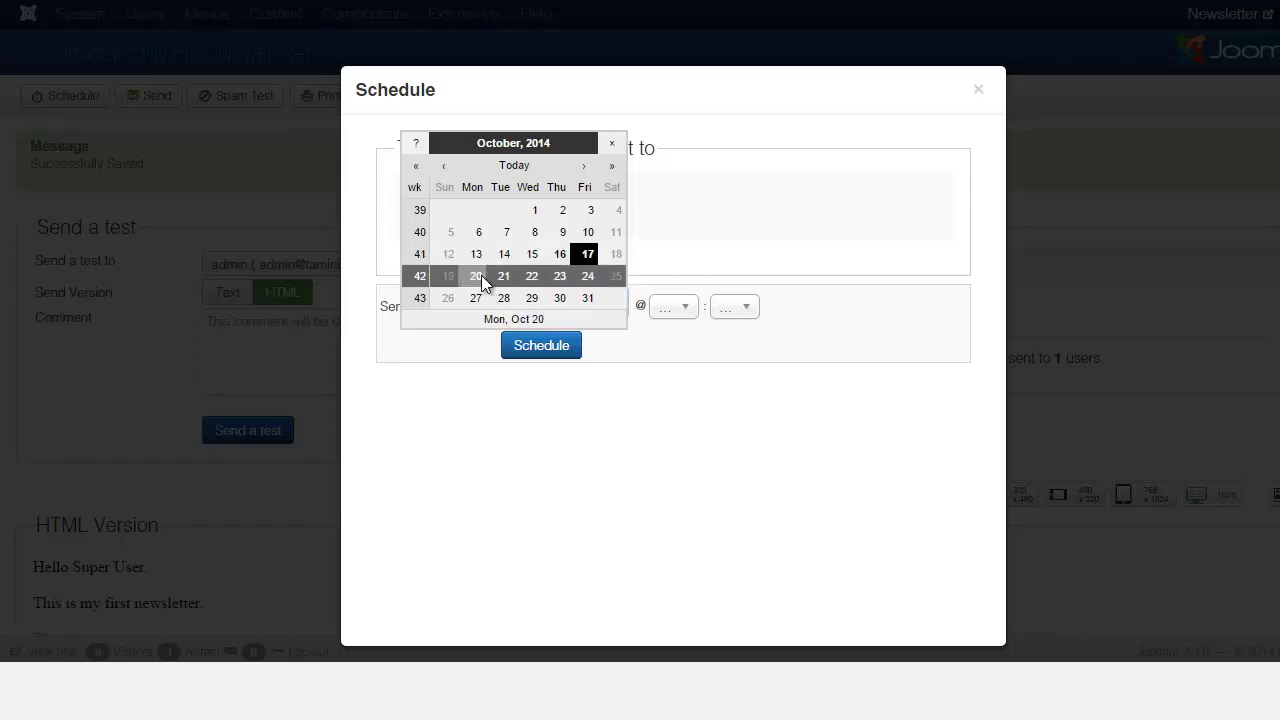
click(657, 349)
click(677, 308)
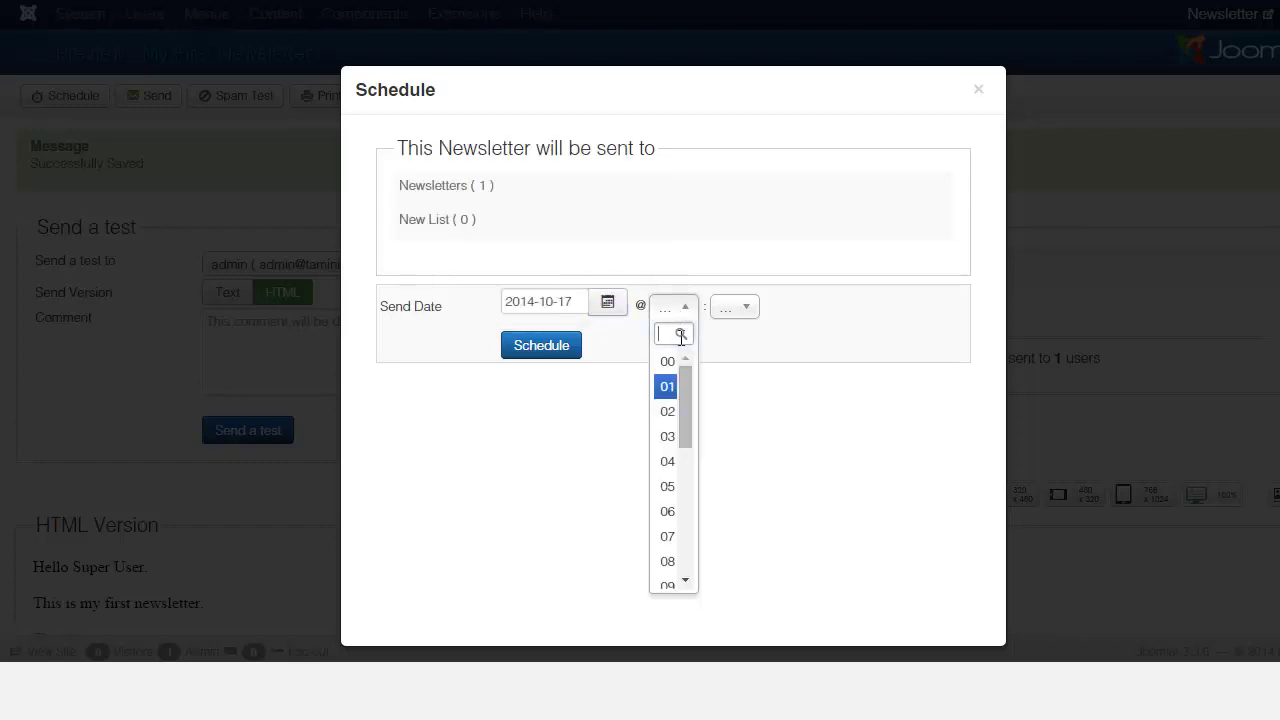
drag(686, 404, 686, 449)
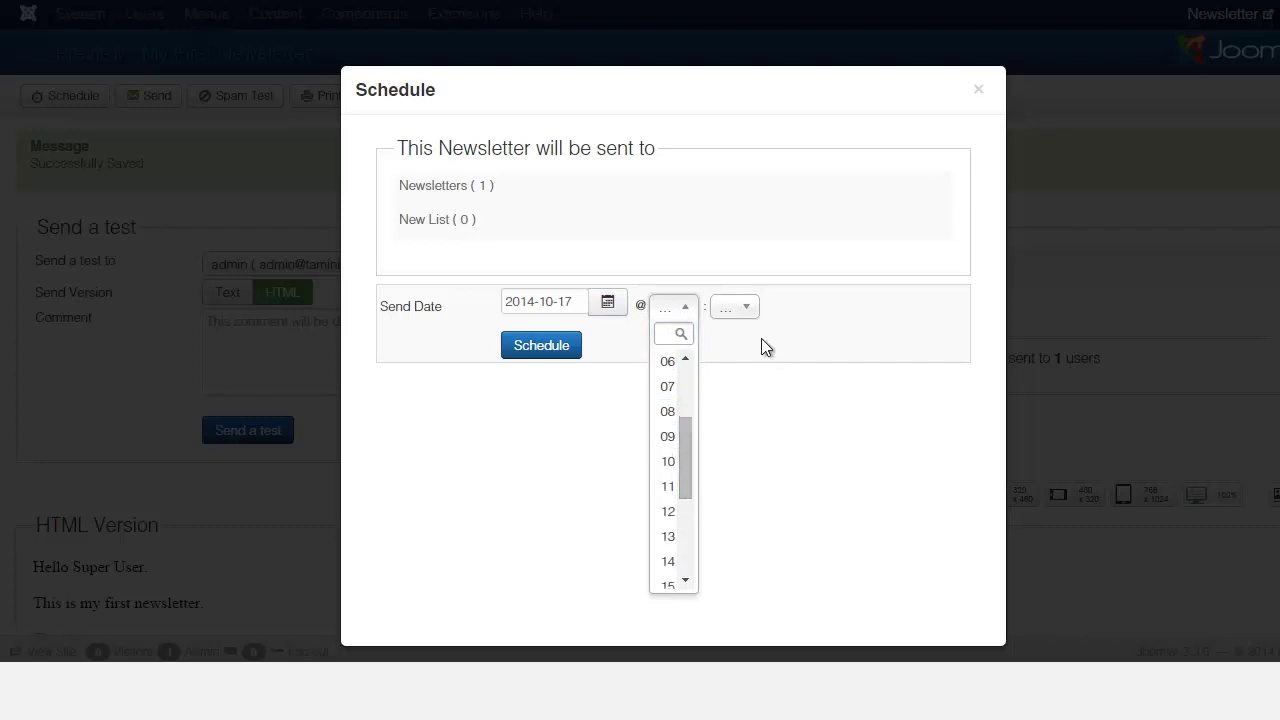
click(752, 308)
drag(749, 406, 749, 489)
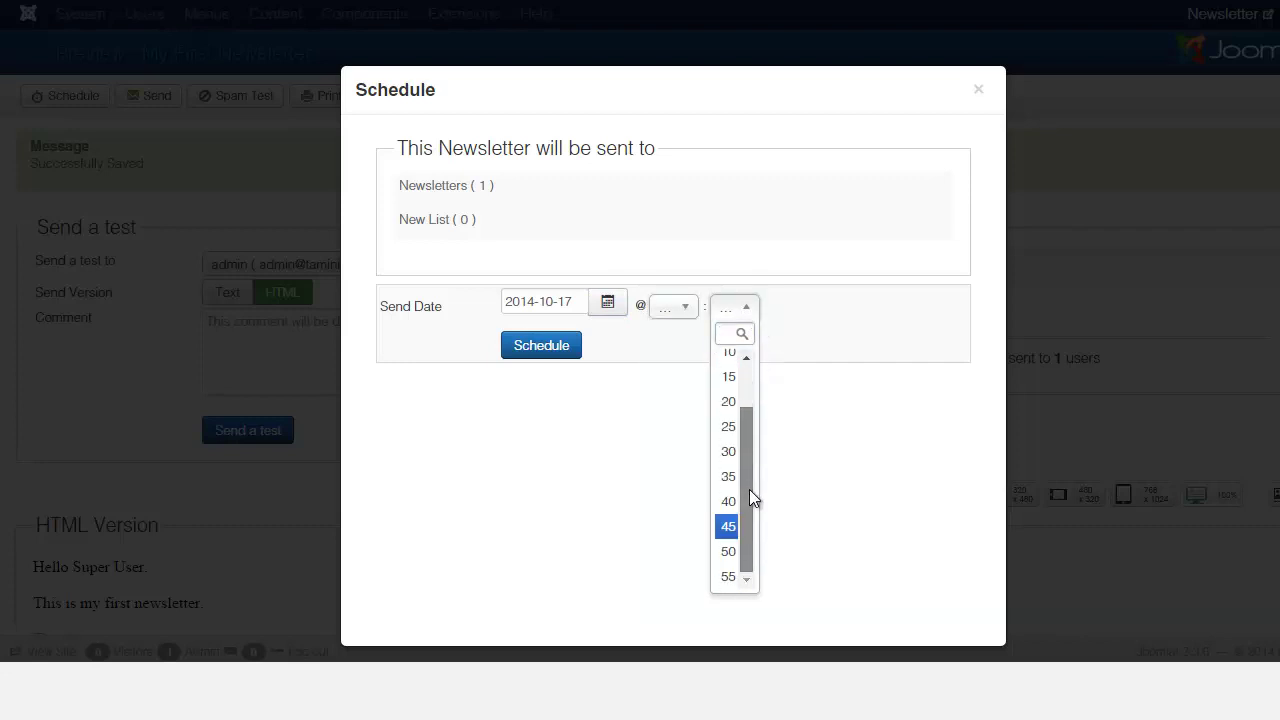
click(803, 330)
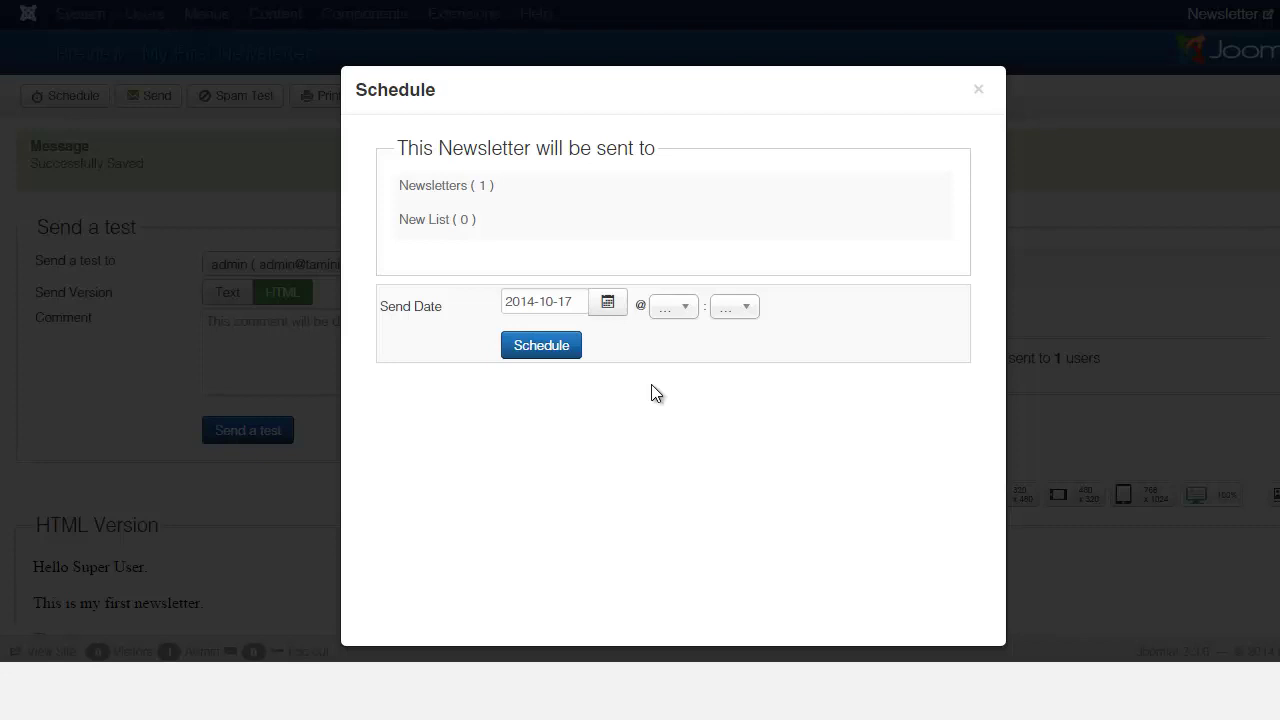
click(978, 89)
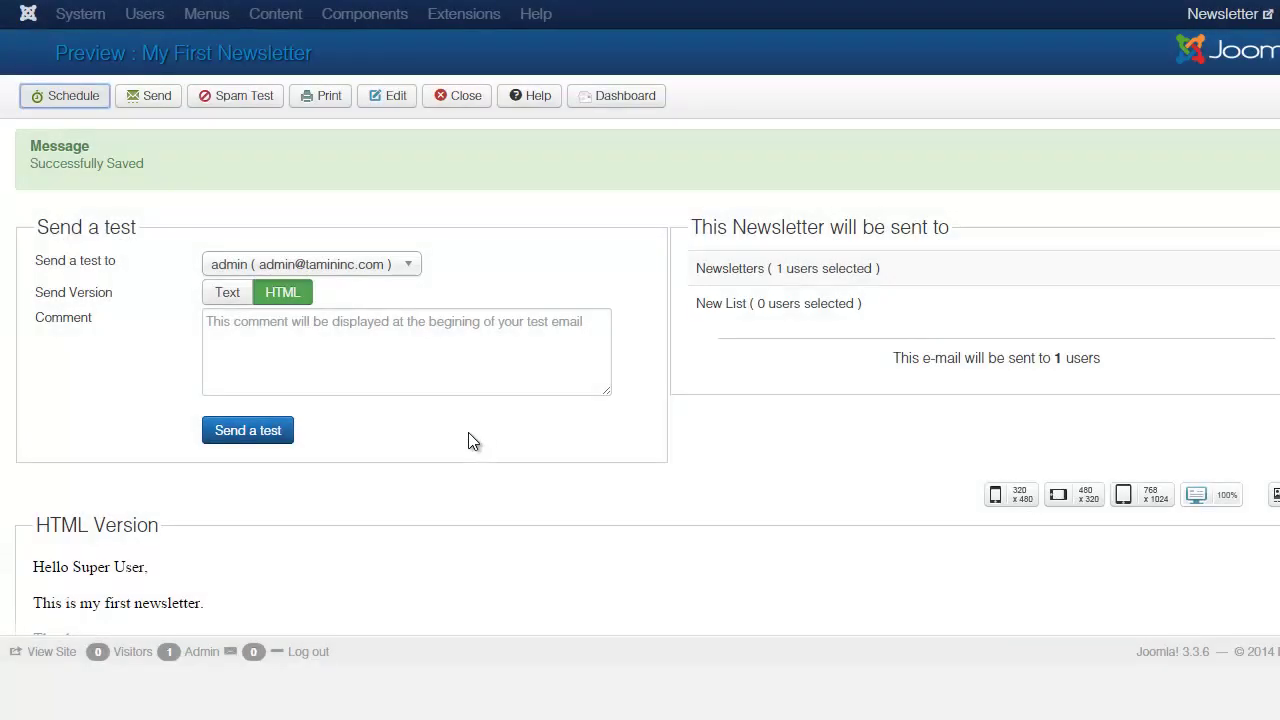
Place the cursor in the Comment box of the test-send form.
click(434, 356)
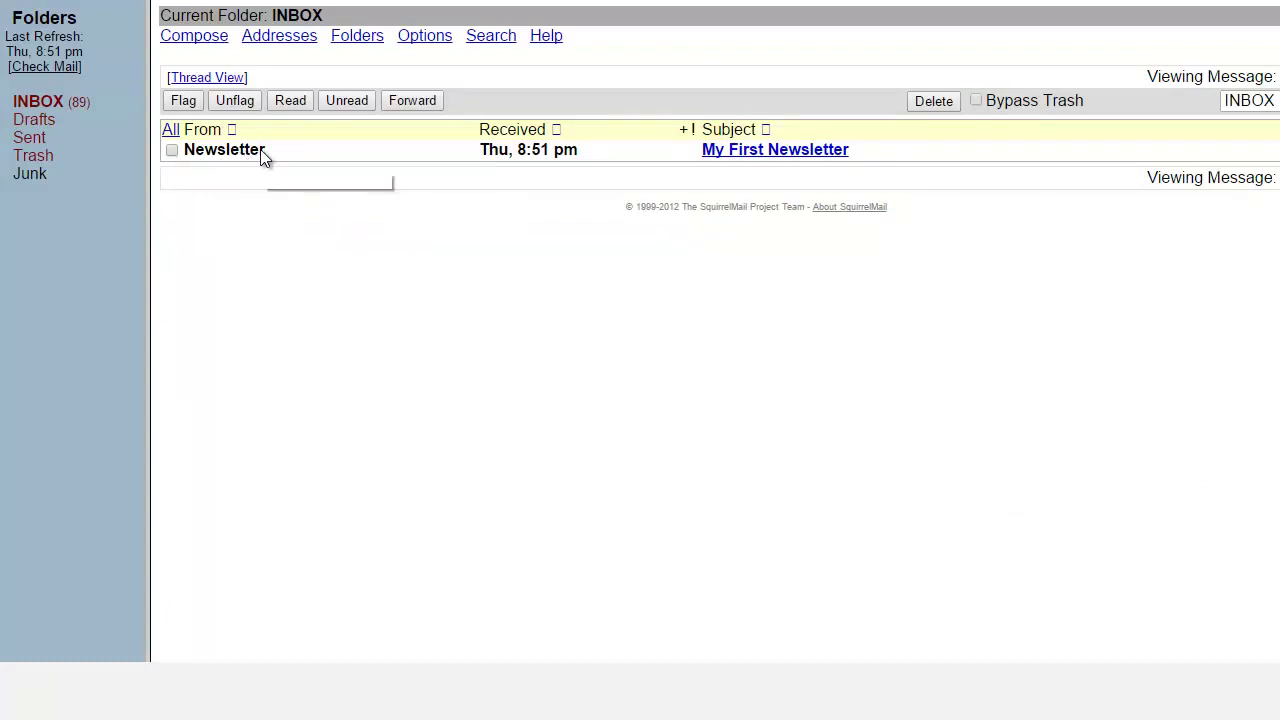
Open the 'My First Newsletter' test message in the SquirrelMail inbox.
click(777, 152)
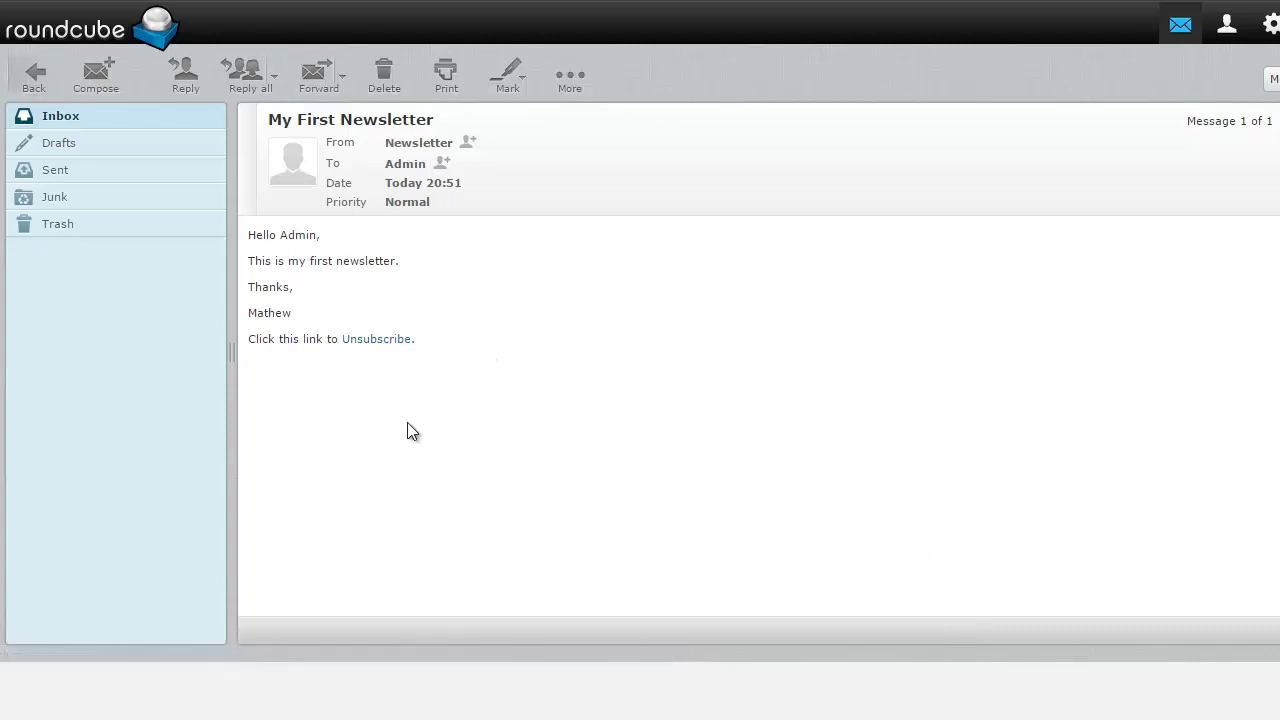
Follow the Unsubscribe link in the newsletter body to the site's unsubscribe page.
click(378, 340)
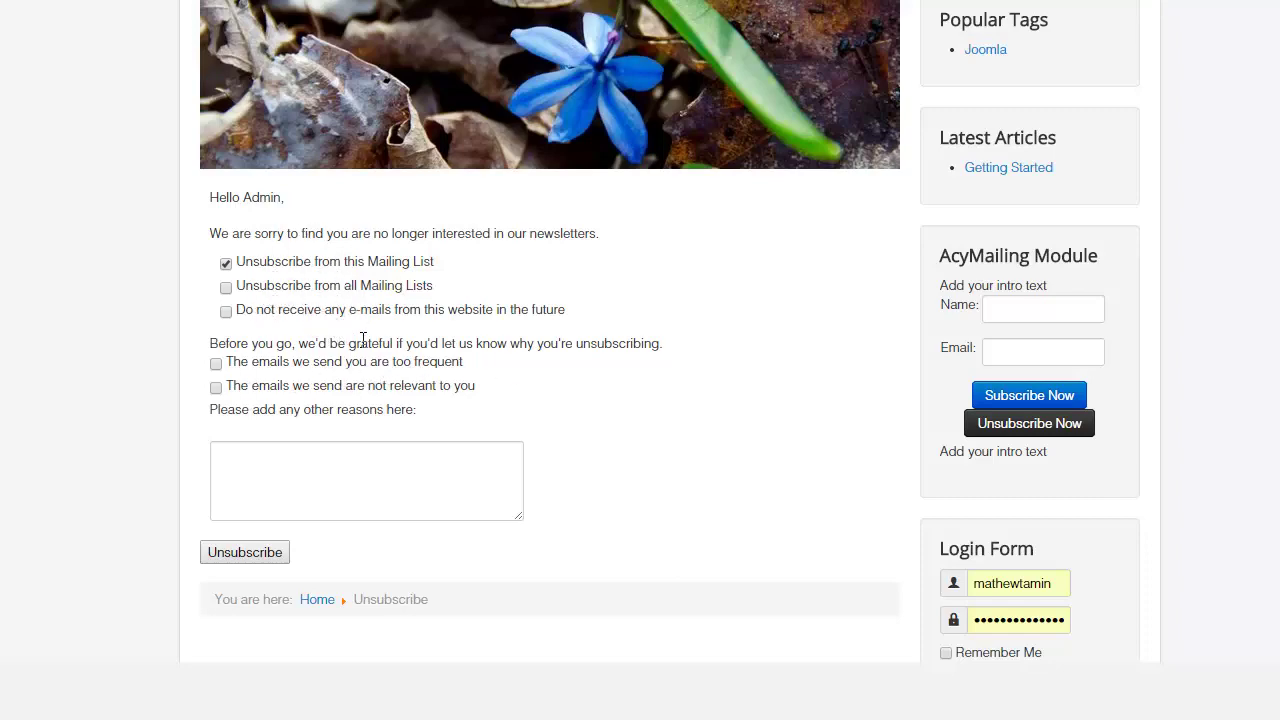
Unsubscribe citing 'The emails we send you are too frequent' with the comment 'gotta go!'.
scroll(337, 445, down, 2)
scroll(393, 396, up, 2)
key(Tab)
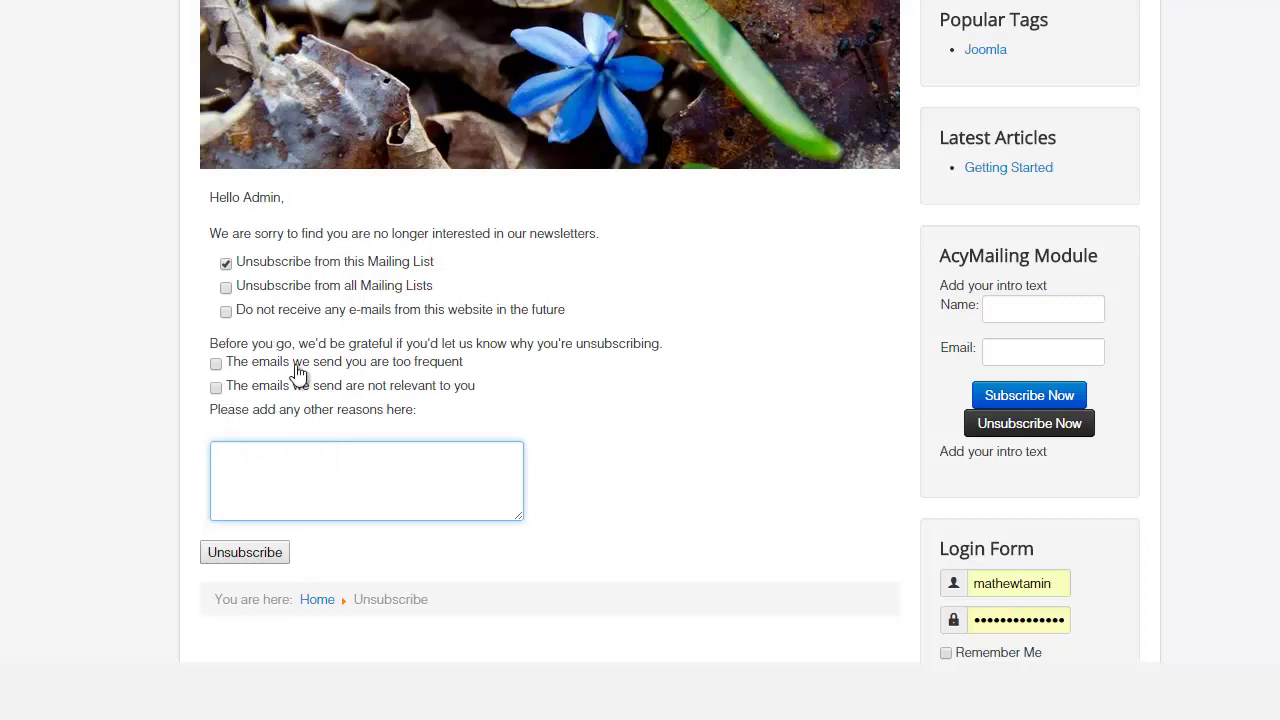
click(216, 365)
text(gotta go!)
scroll(355, 500, down, 3)
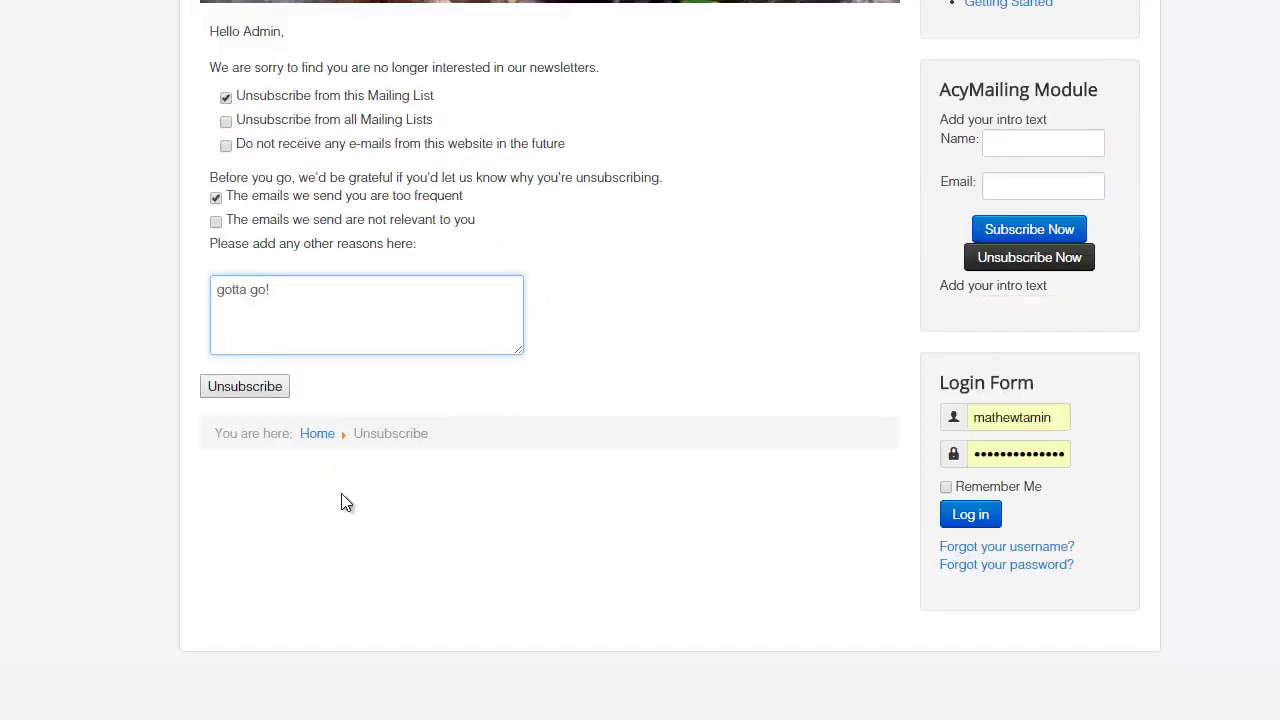
click(246, 389)
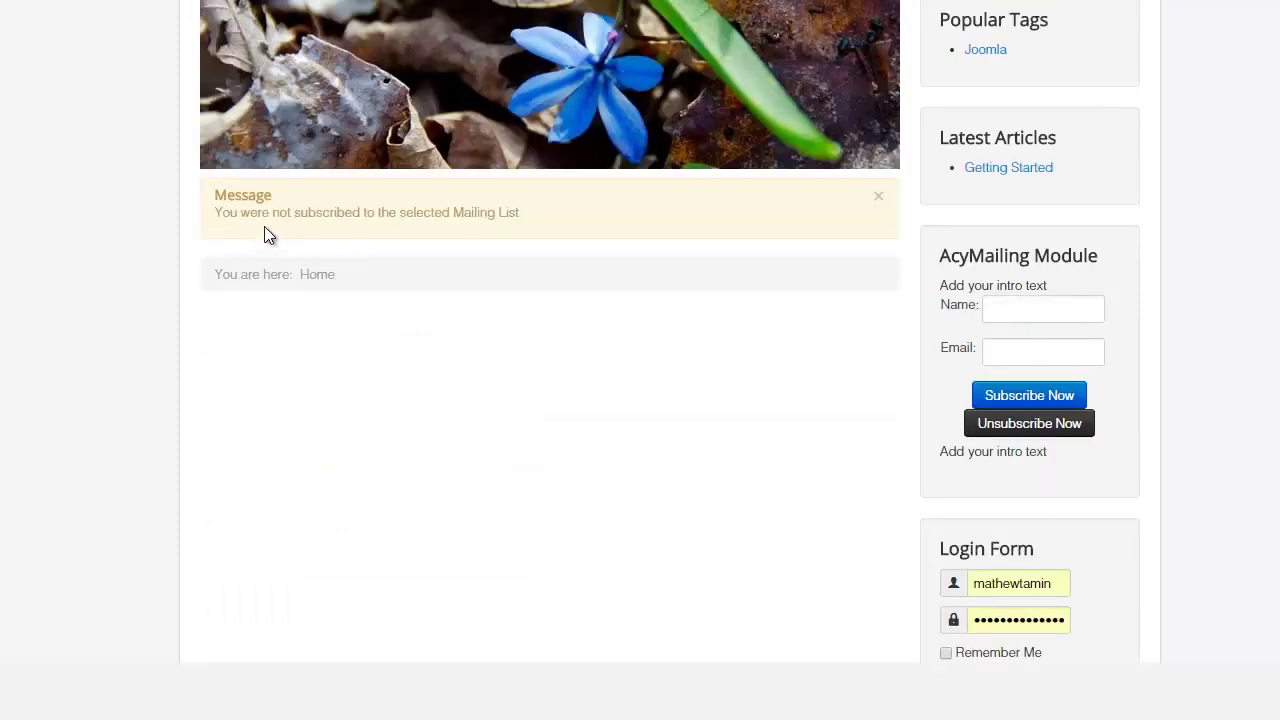
drag(529, 213, 217, 191)
Open the Newsletters list's edit form from AcyMailing Lists.
click(308, 252)
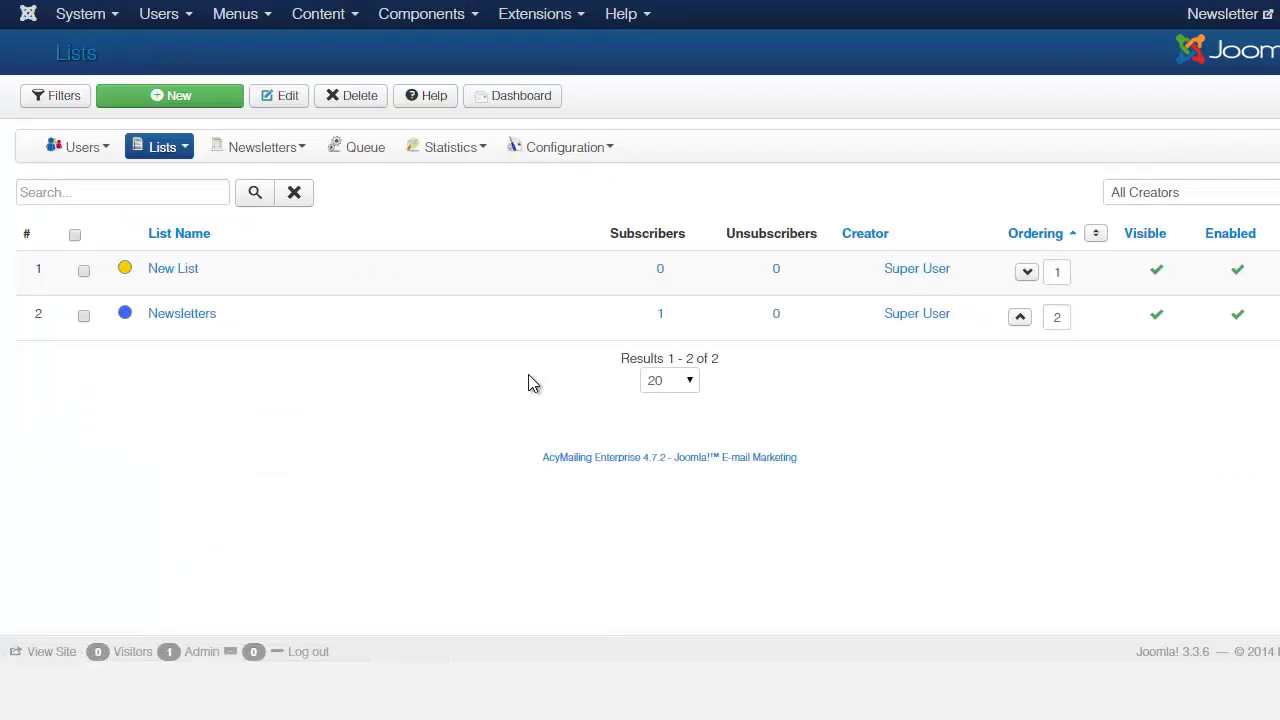
click(180, 316)
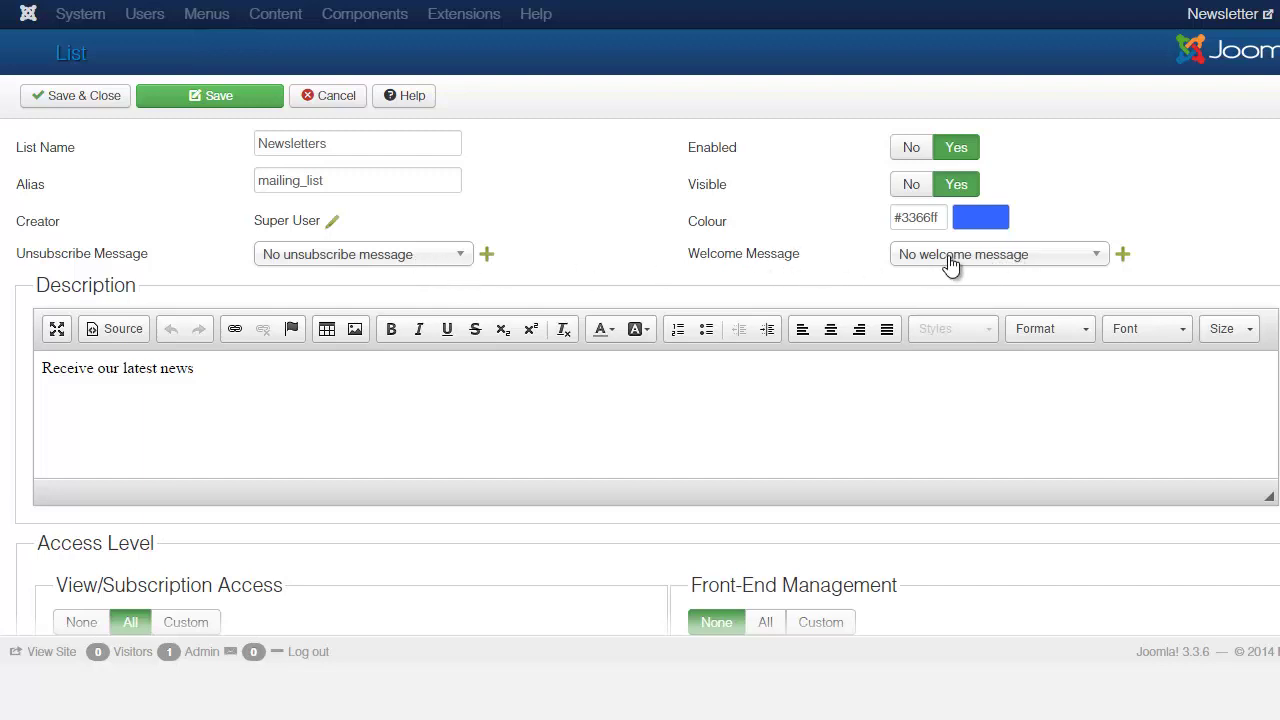
Close the Newsletters and New List edit forms unsaved, after viewing New List's 'Sorry to see you go!' message.
click(343, 94)
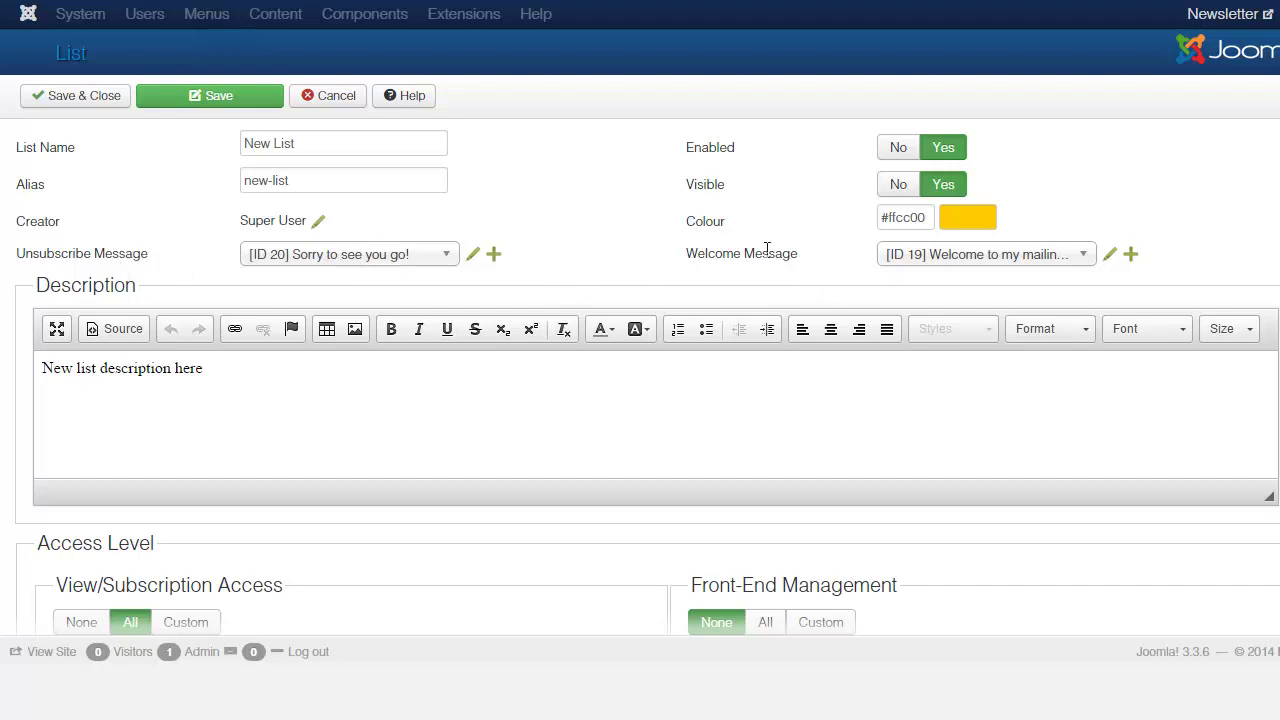
click(336, 96)
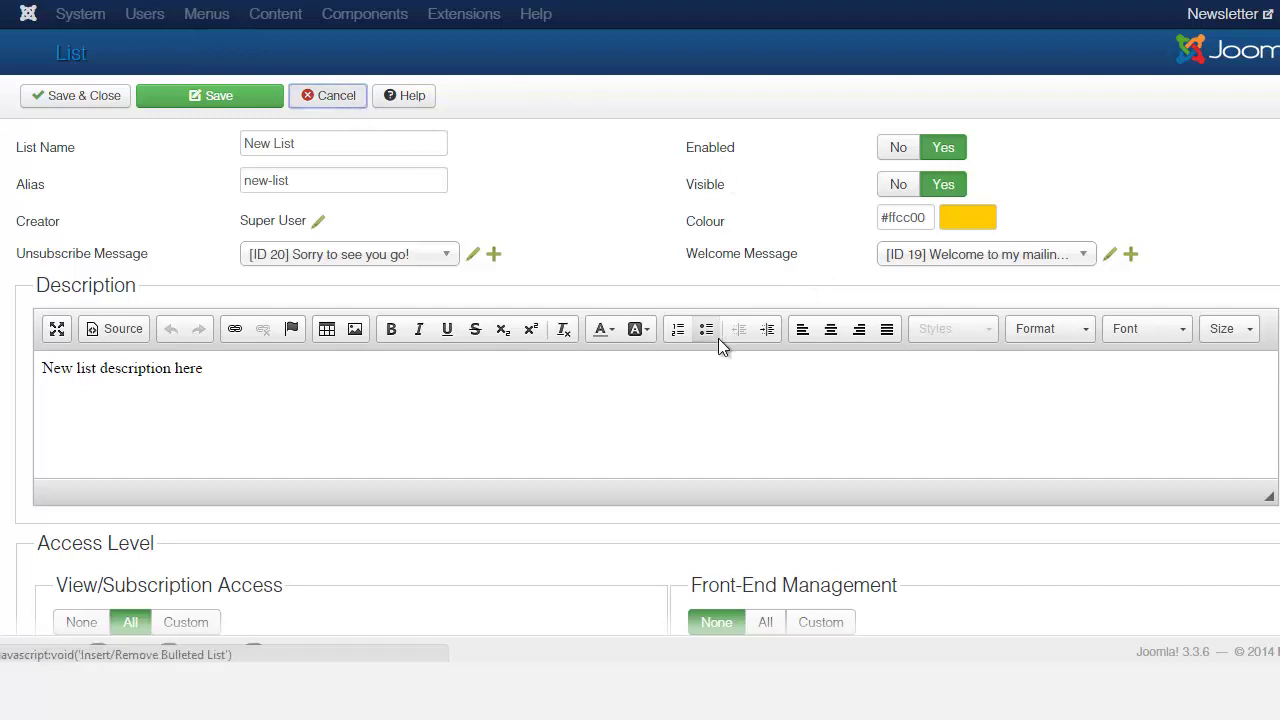